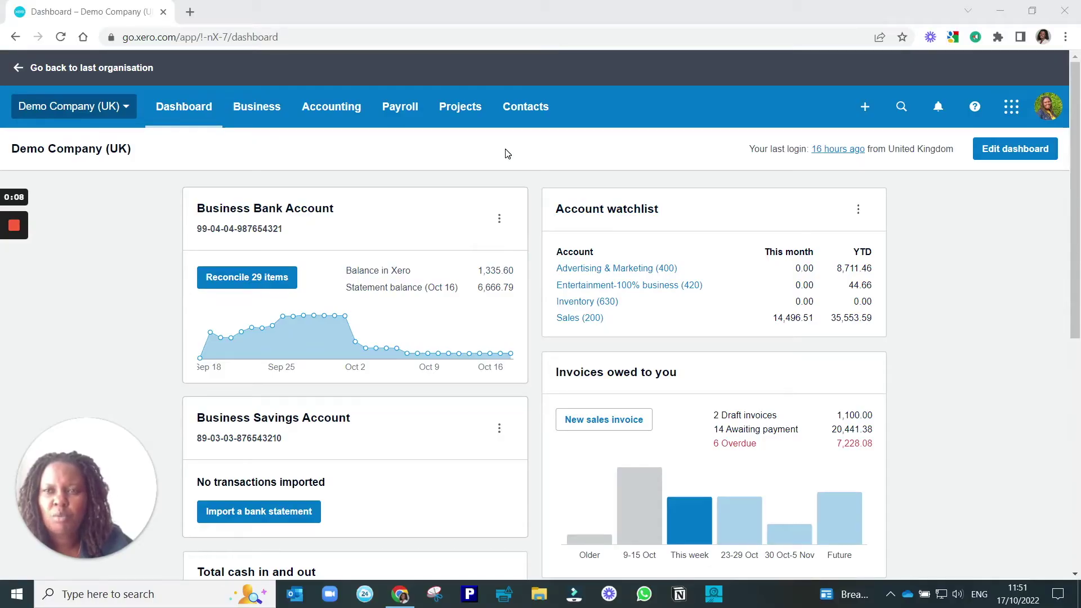
Open Budget Manager from Accounting > Reports and switch the Overall Budget grid to Standard view.
click(346, 112)
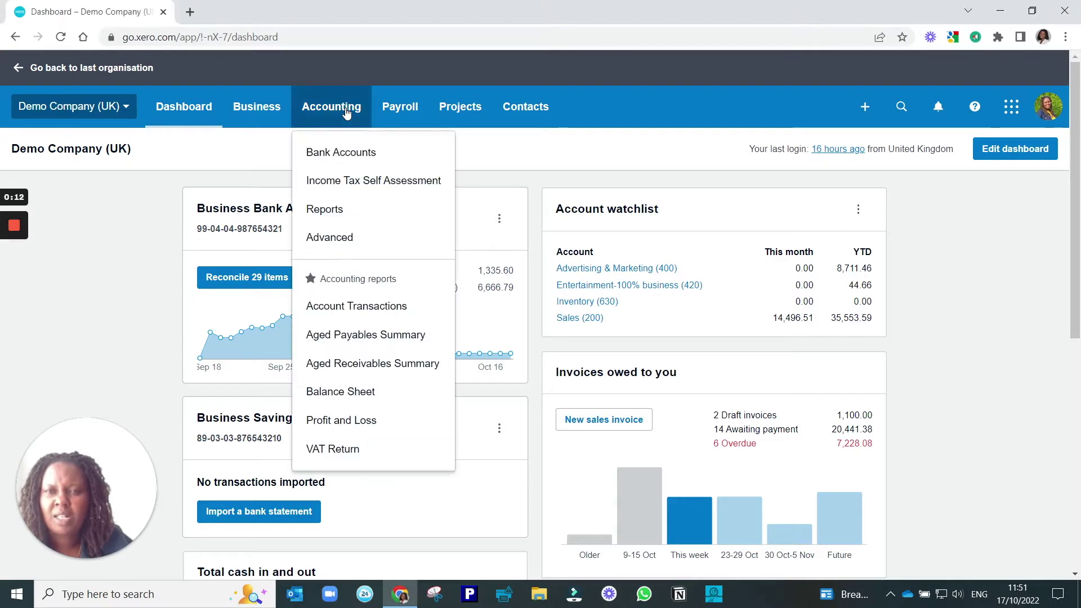
click(344, 207)
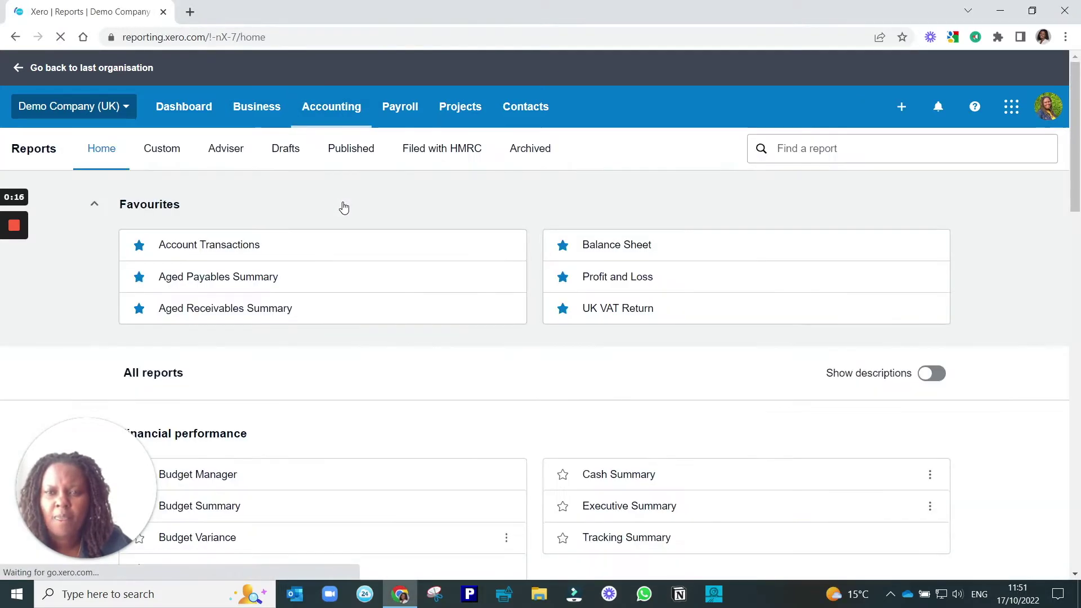
click(203, 475)
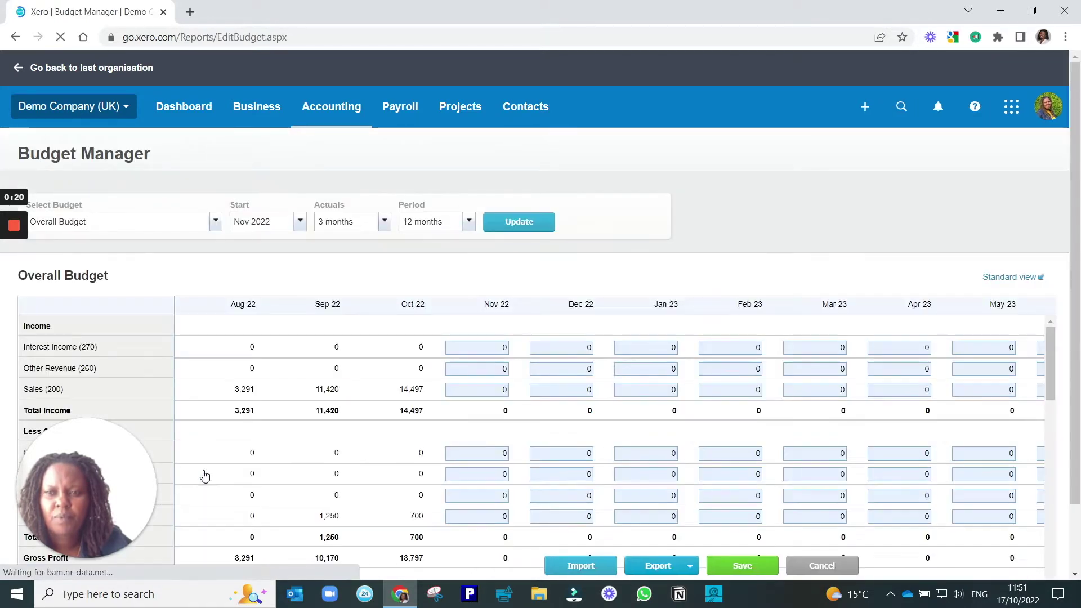
drag(85, 474, 735, 70)
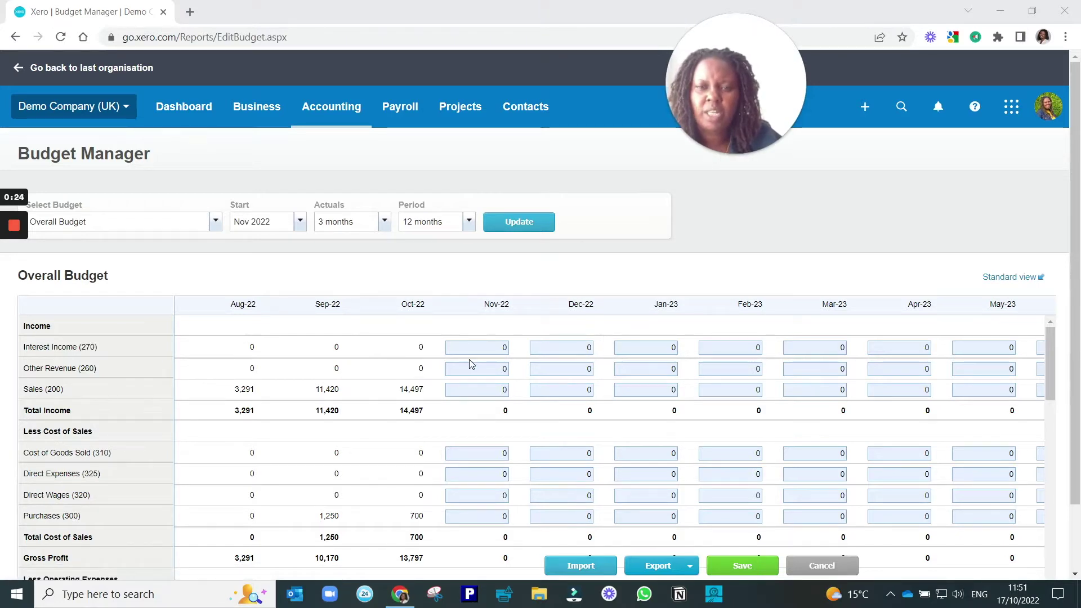
click(1020, 277)
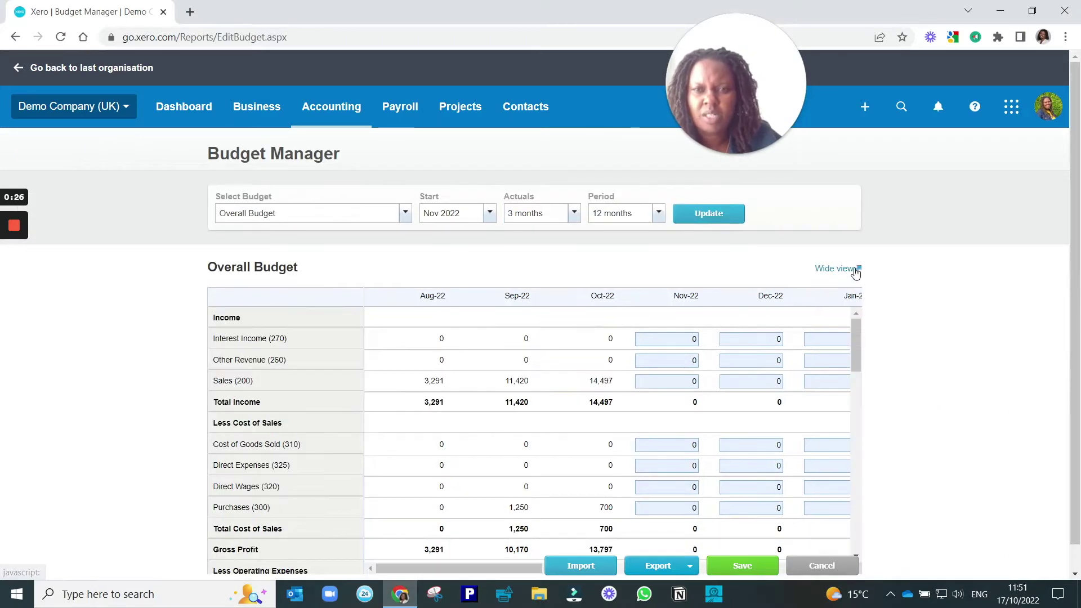
Add a new budget named 'Best Case Scenario' with Region set to Do Not Filter.
click(406, 219)
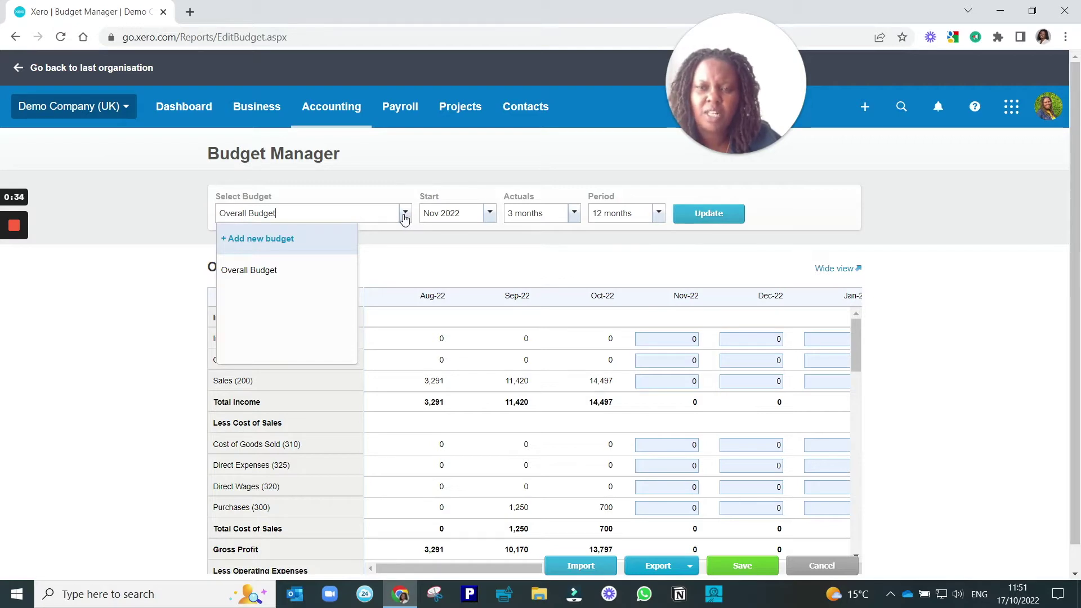
click(285, 239)
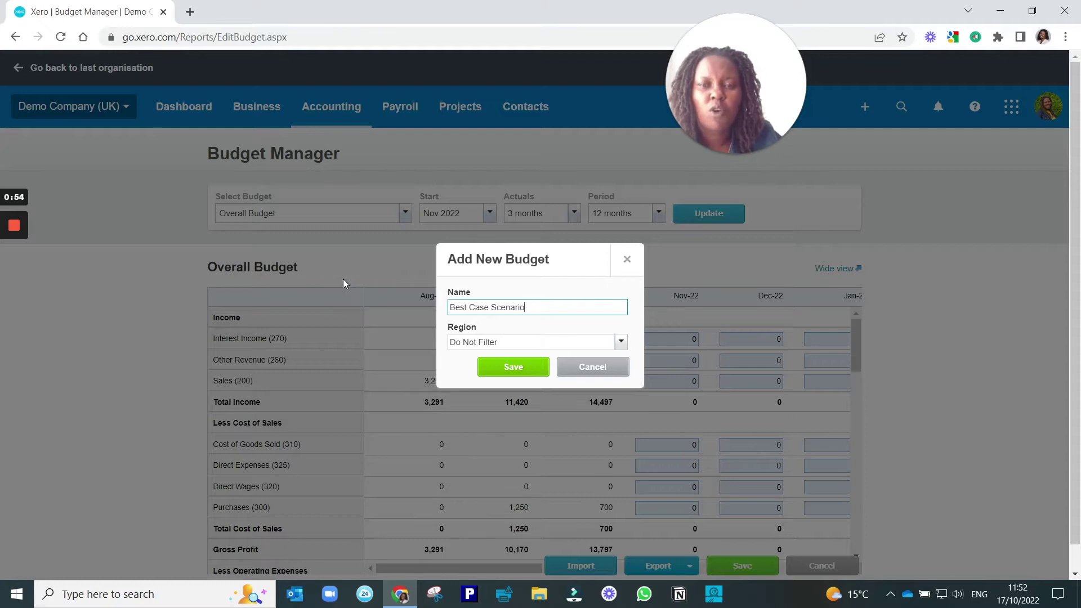
key(Return)
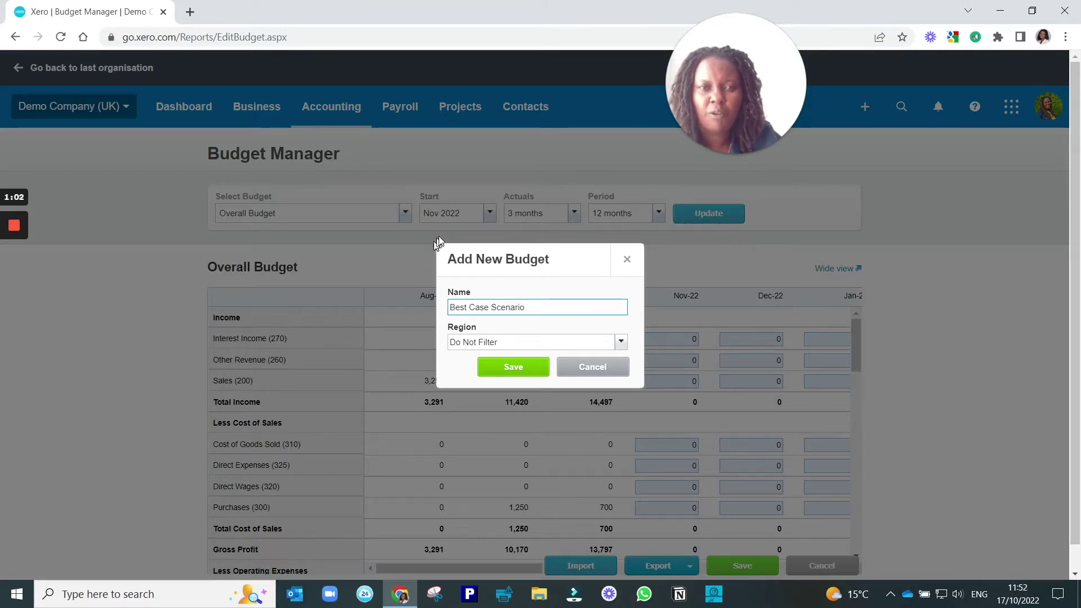
click(622, 343)
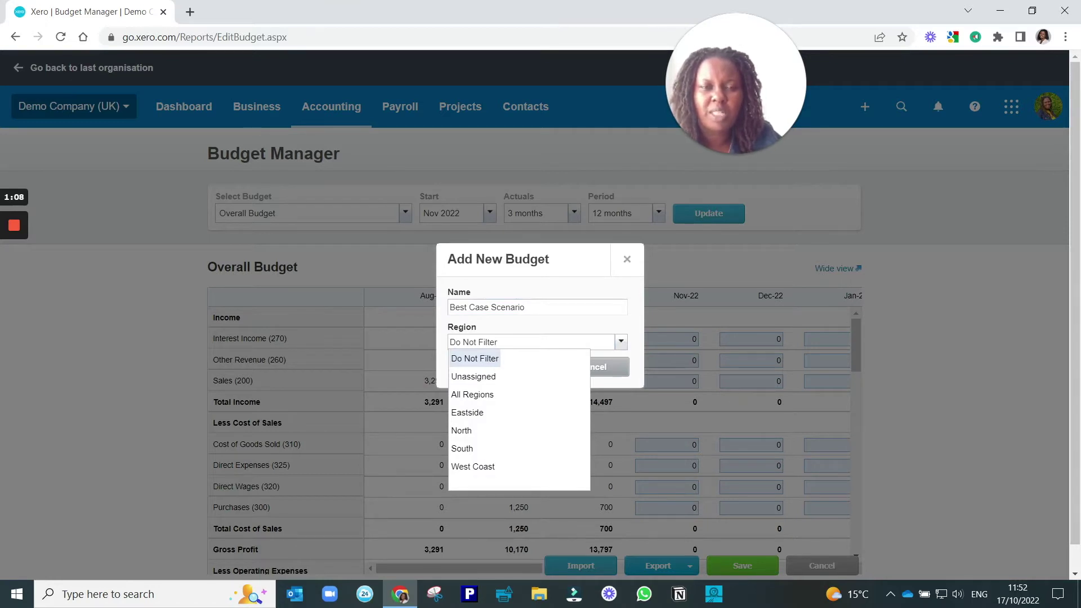
click(524, 360)
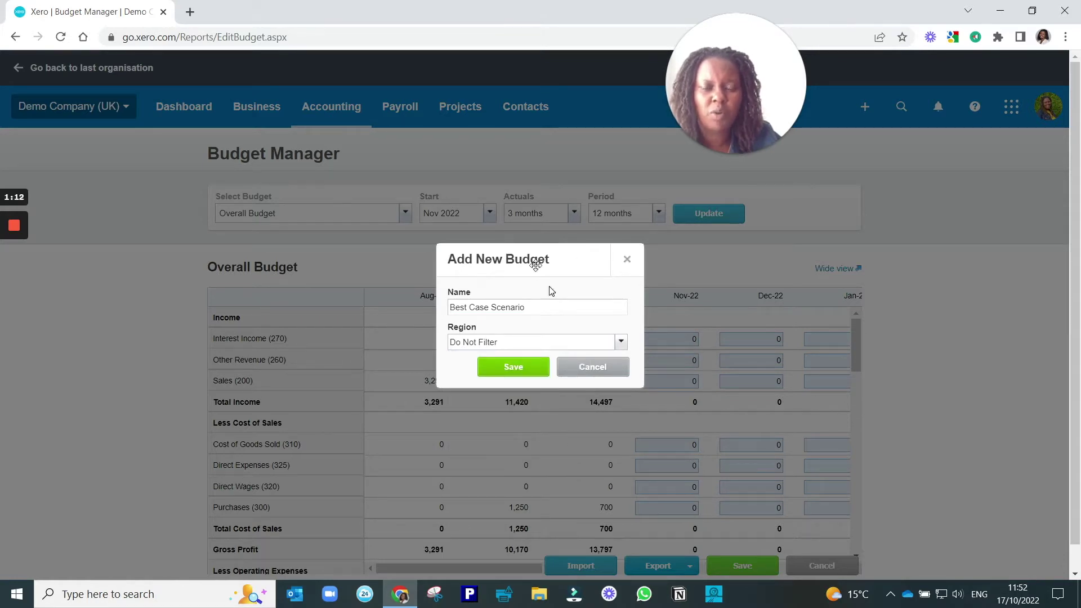
click(513, 367)
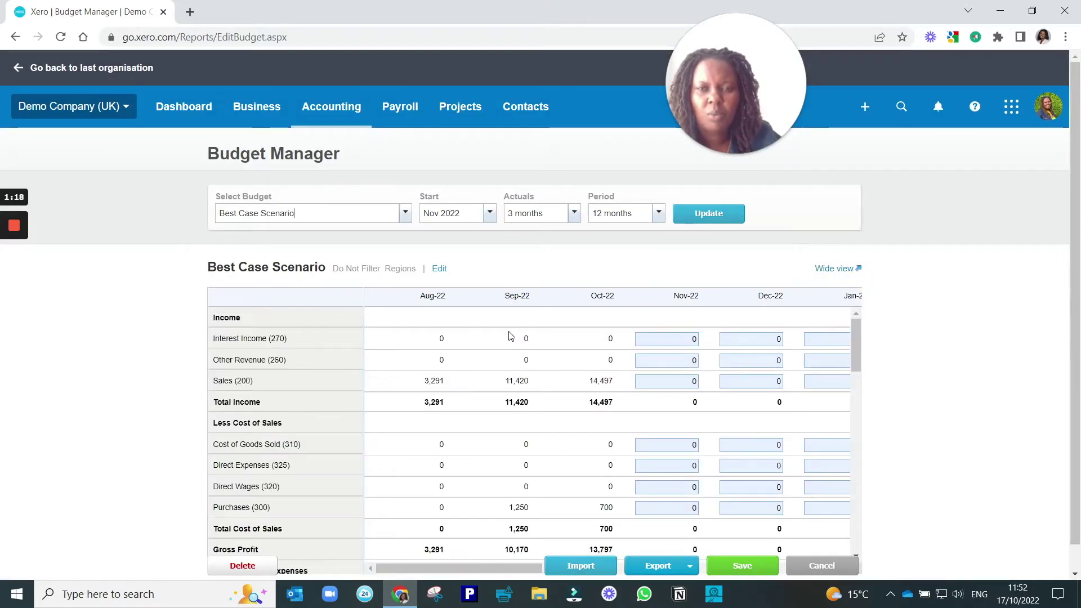
click(488, 214)
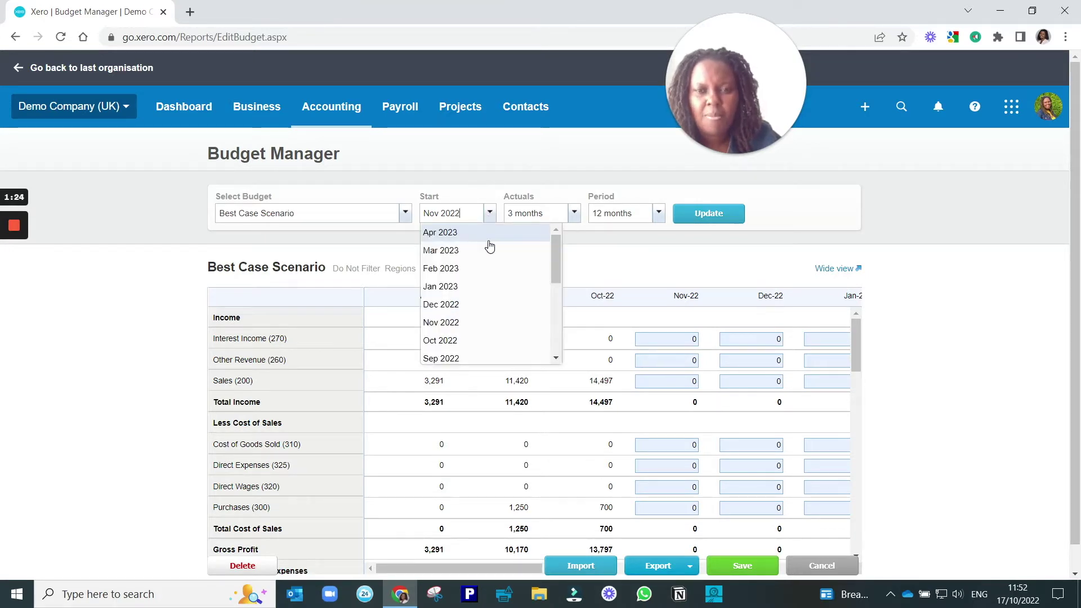
click(461, 328)
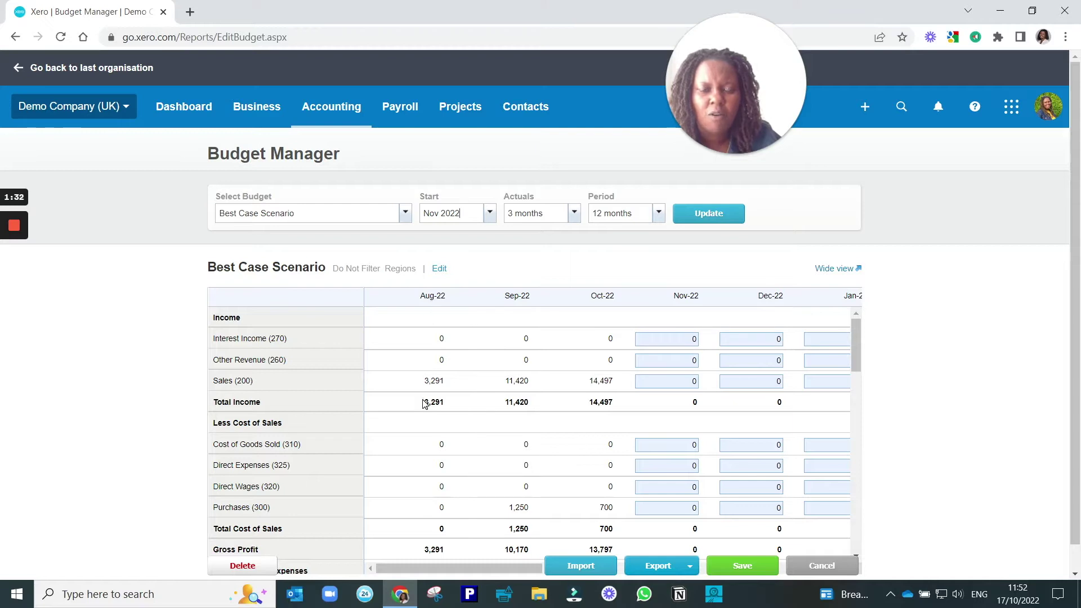
click(574, 214)
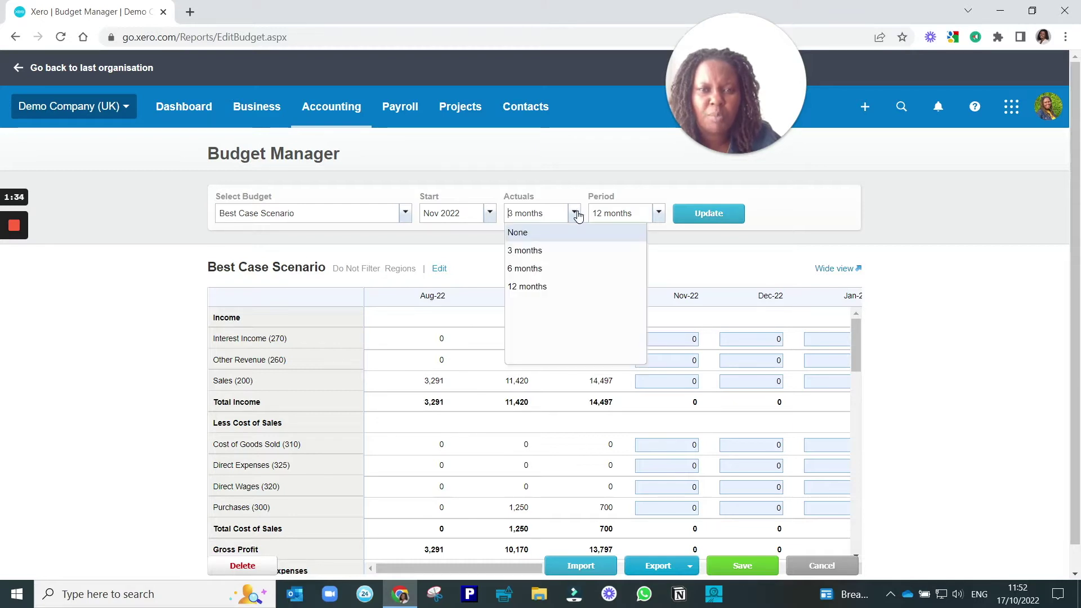
click(573, 231)
click(691, 213)
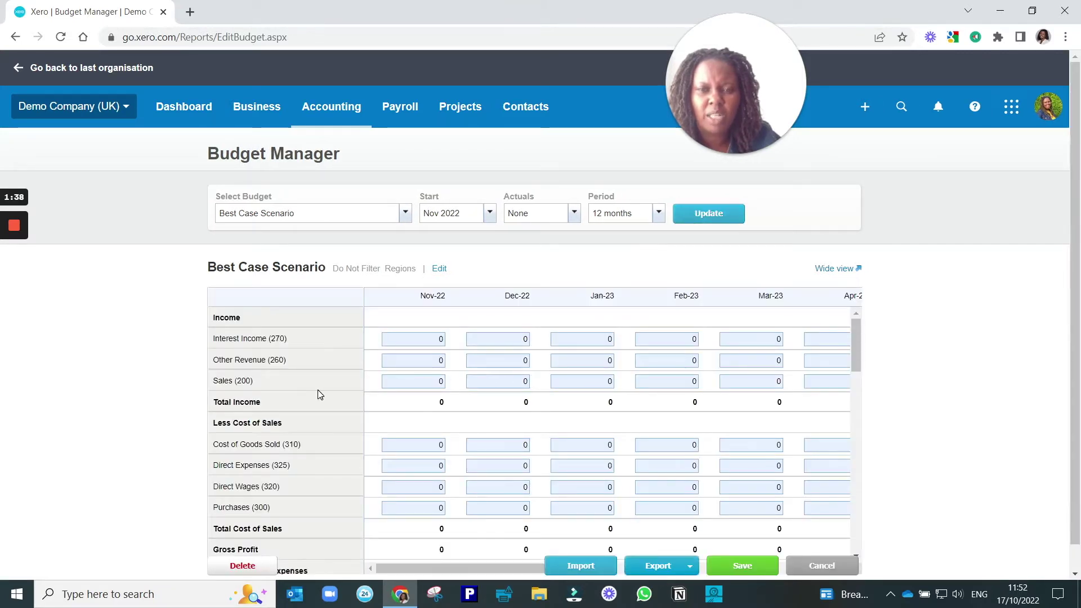
click(574, 215)
click(558, 247)
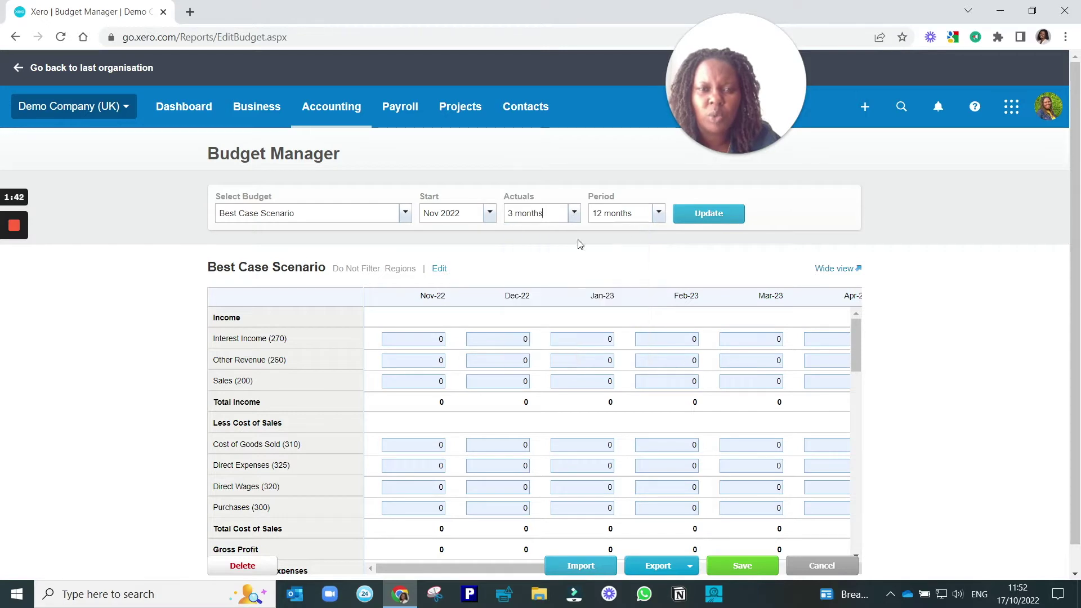
click(696, 213)
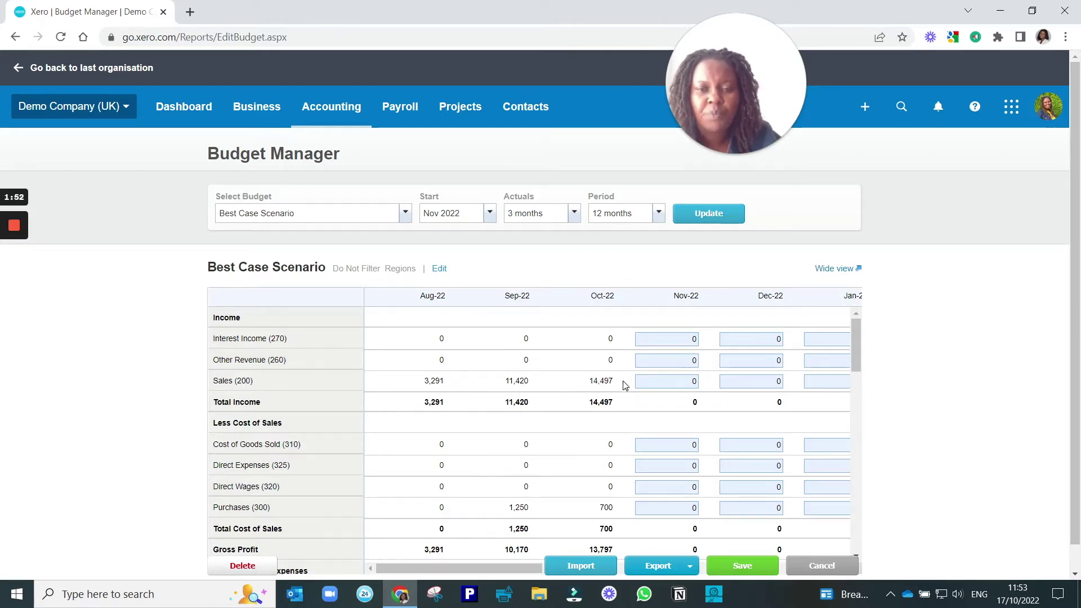
scroll(506, 394, down, 6)
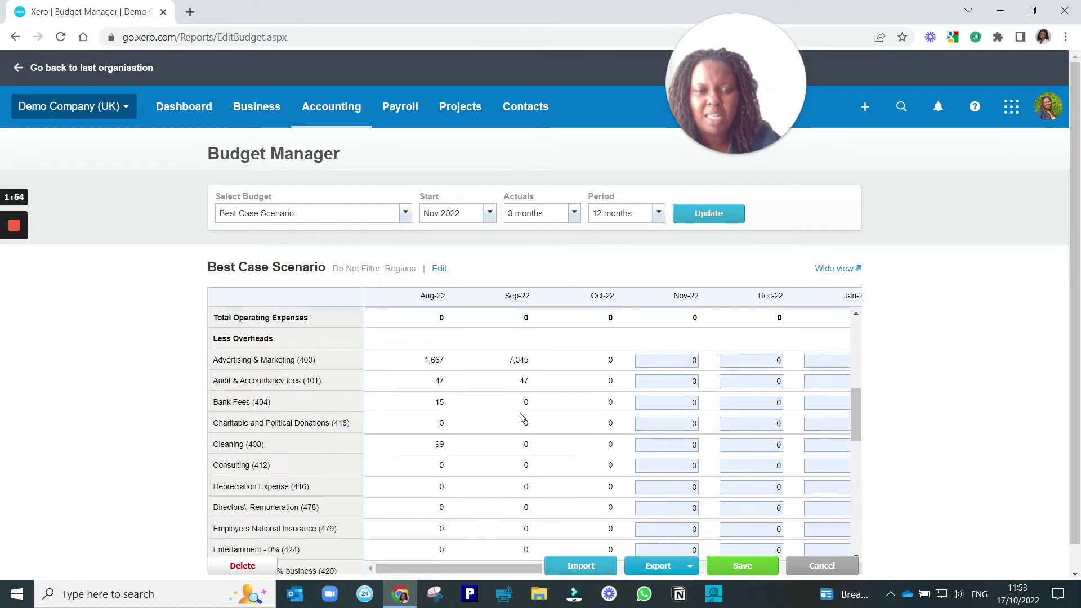
scroll(521, 417, down, 3)
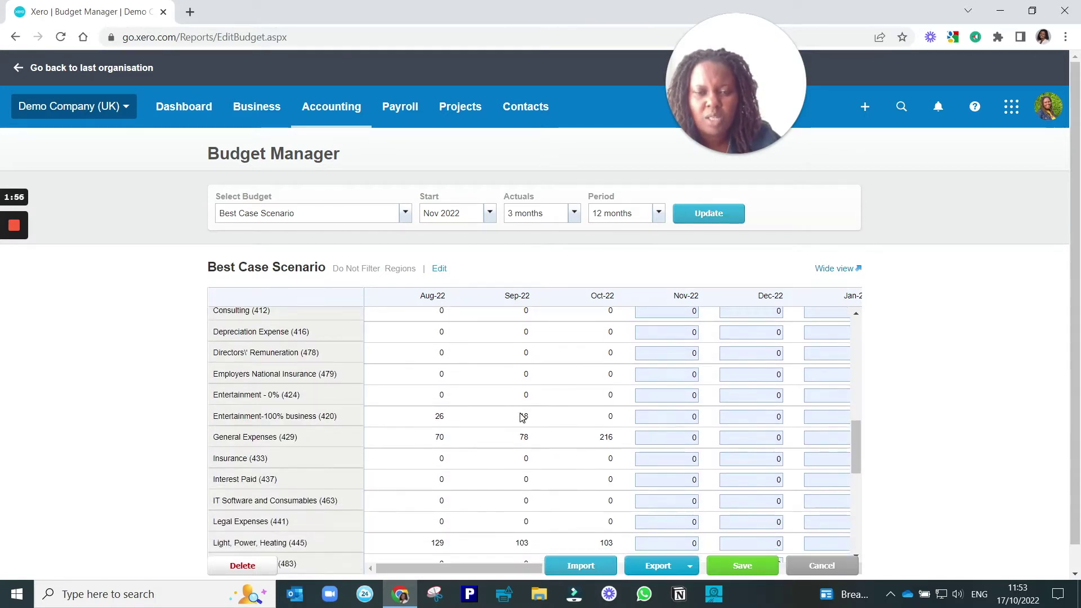
scroll(521, 417, up, 8)
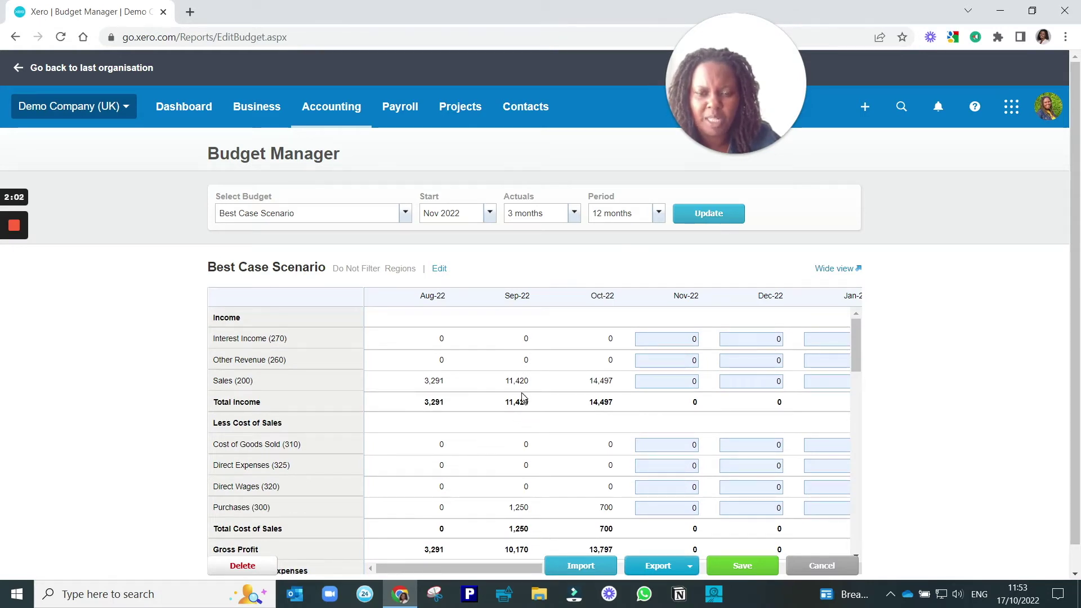
Update the budget period to 12 months and use Wide view to show Nov-22 through May-23.
click(659, 214)
click(650, 232)
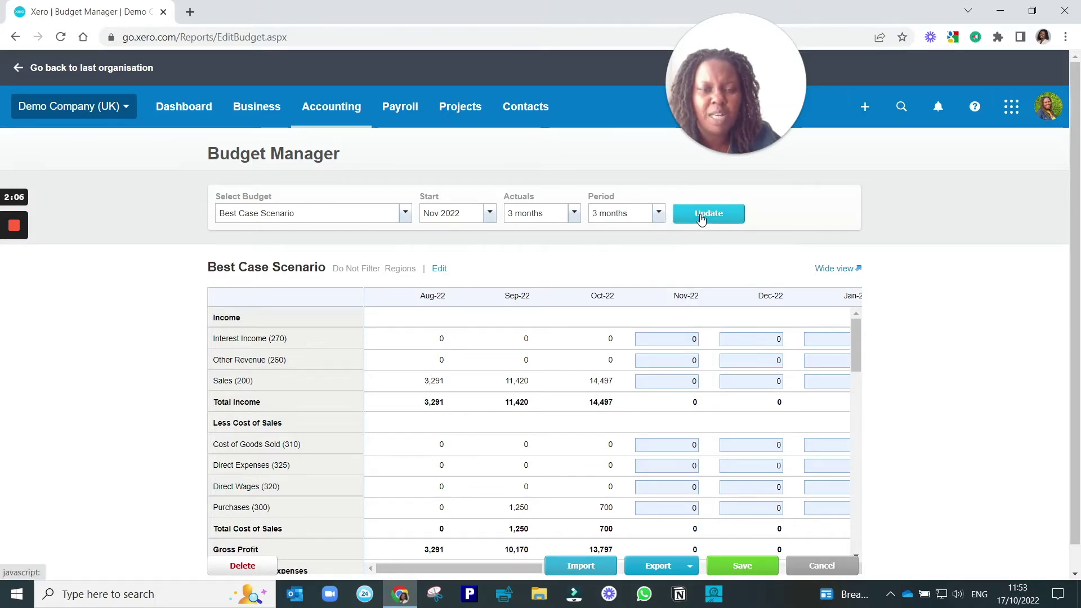
click(701, 219)
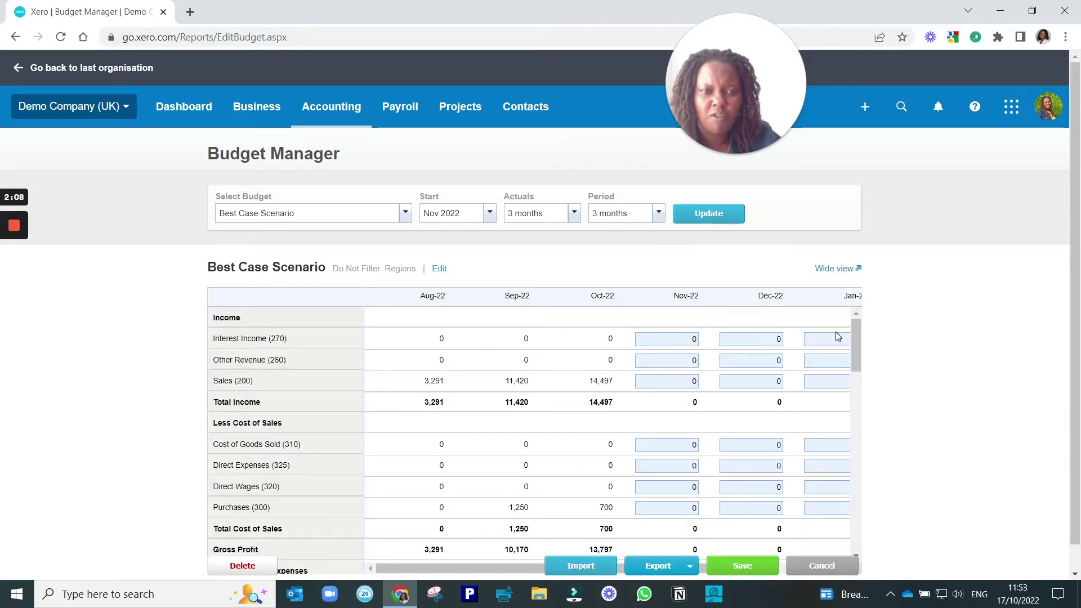
click(660, 212)
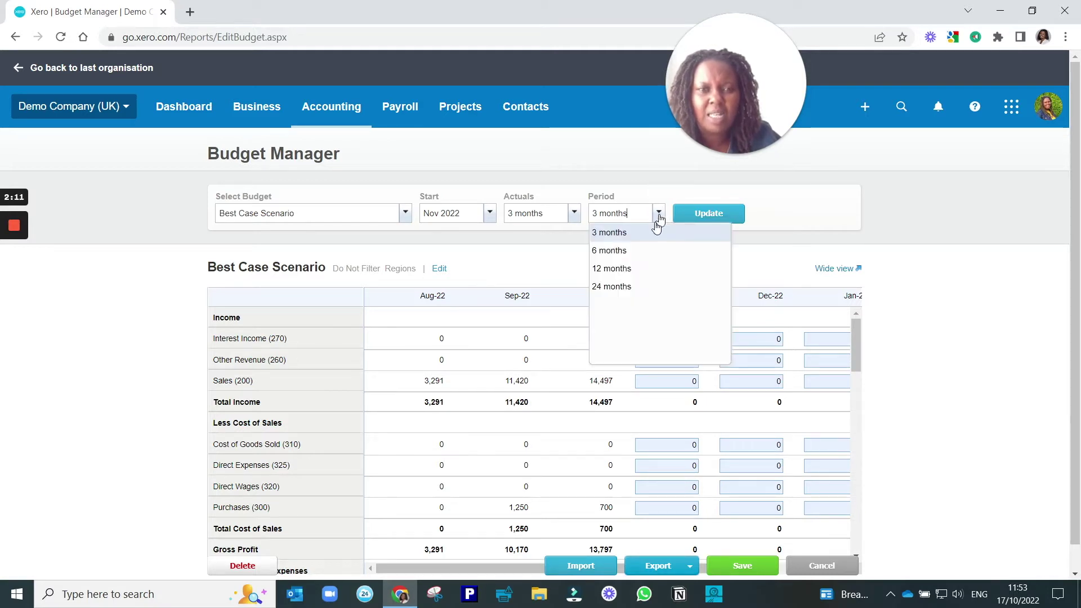
click(647, 269)
click(705, 219)
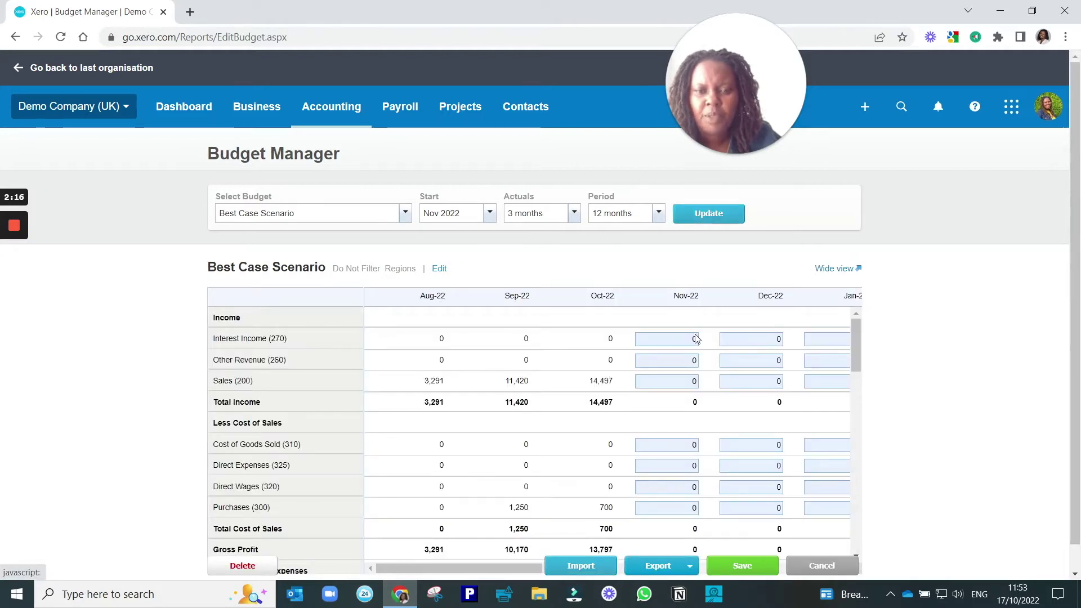
click(843, 272)
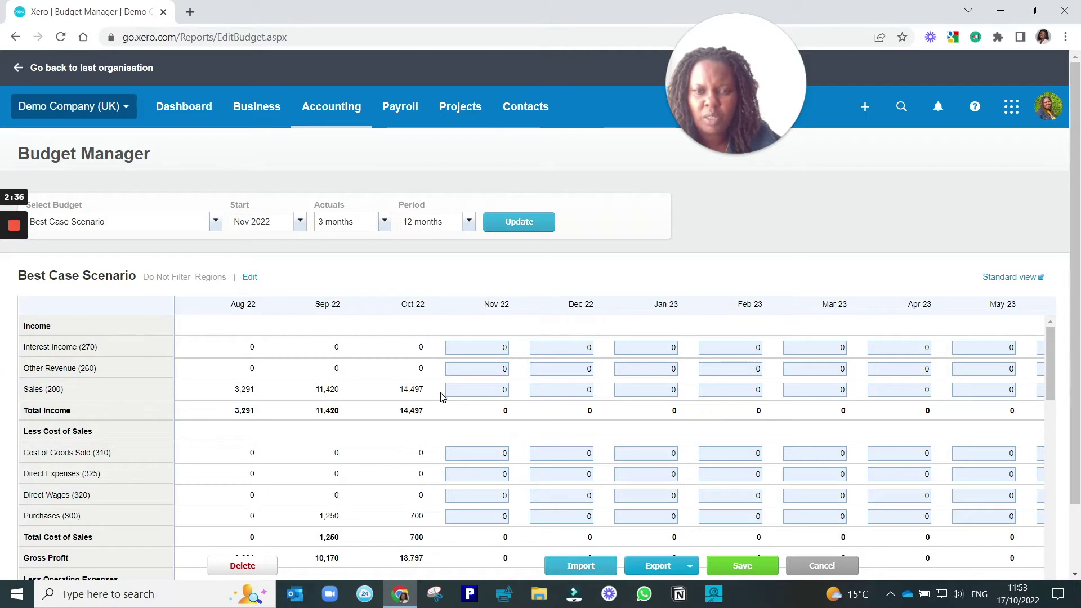
Enter 20,000 as the Nov-22 Sales (200) budget figure.
click(504, 390)
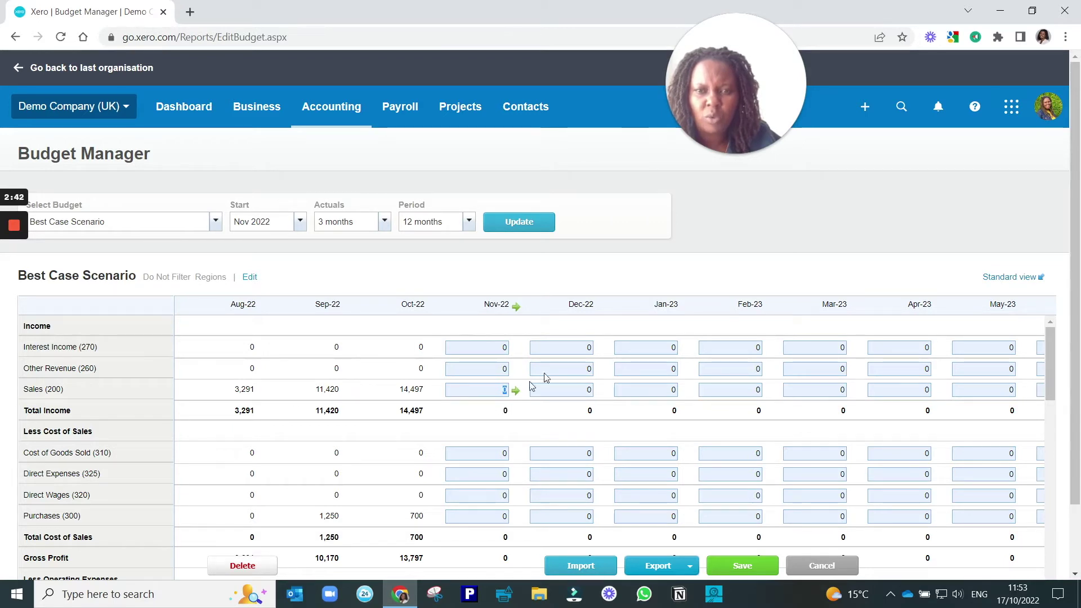
text(1000)
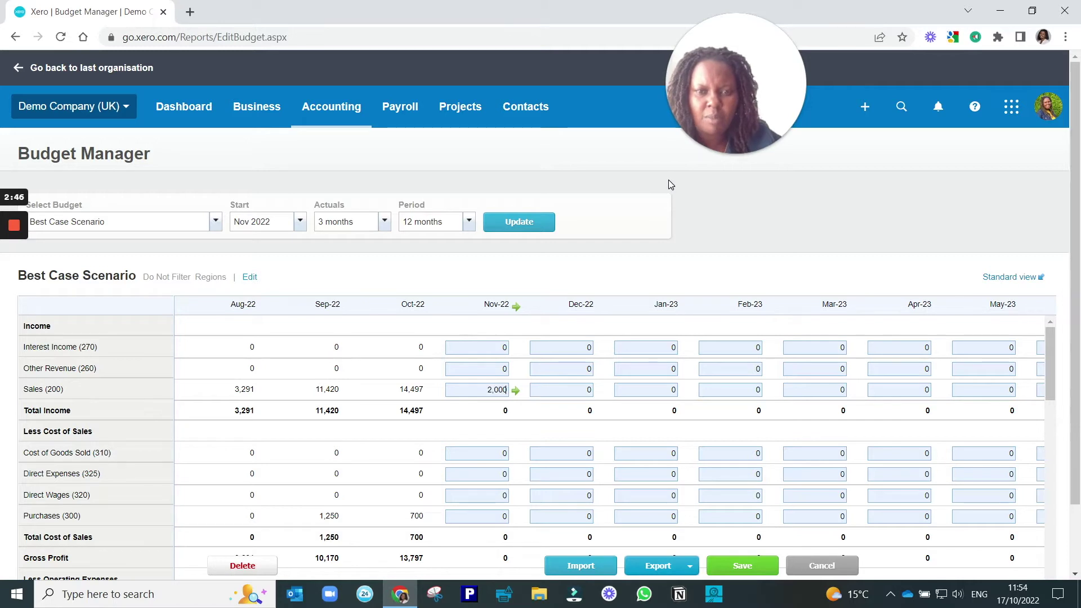
text(0)
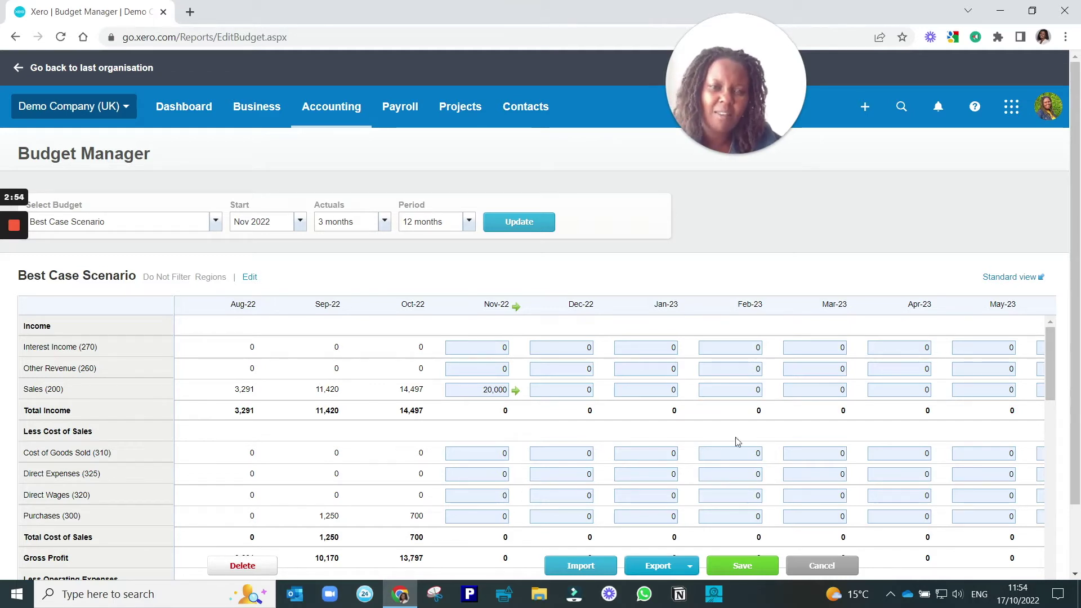
click(516, 391)
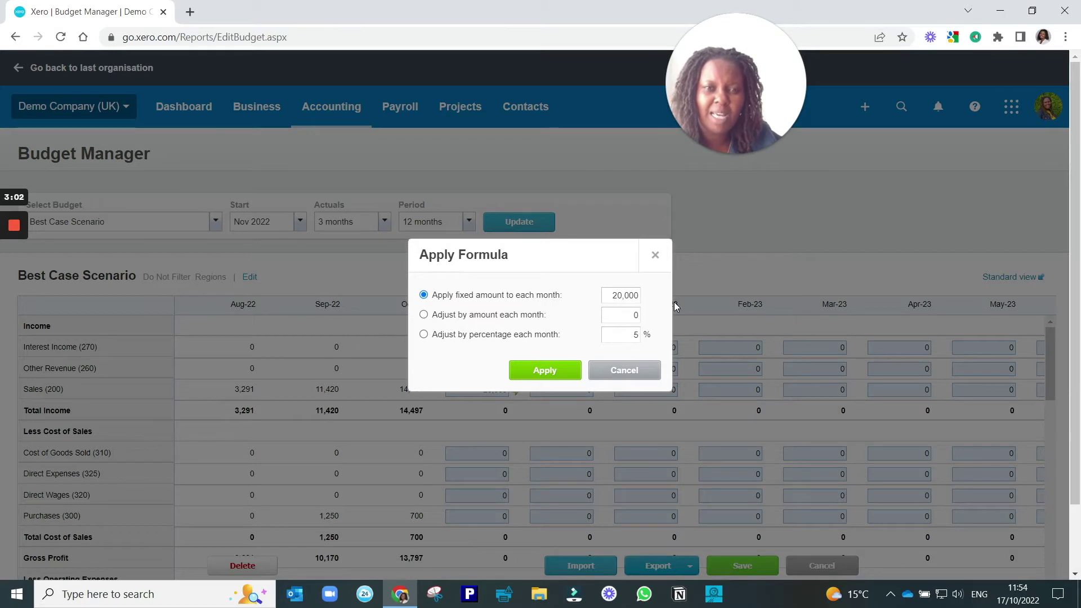
Try the Sales Apply Formula options: flat fill, decrease by 500, then increase by 1,000 monthly.
click(546, 370)
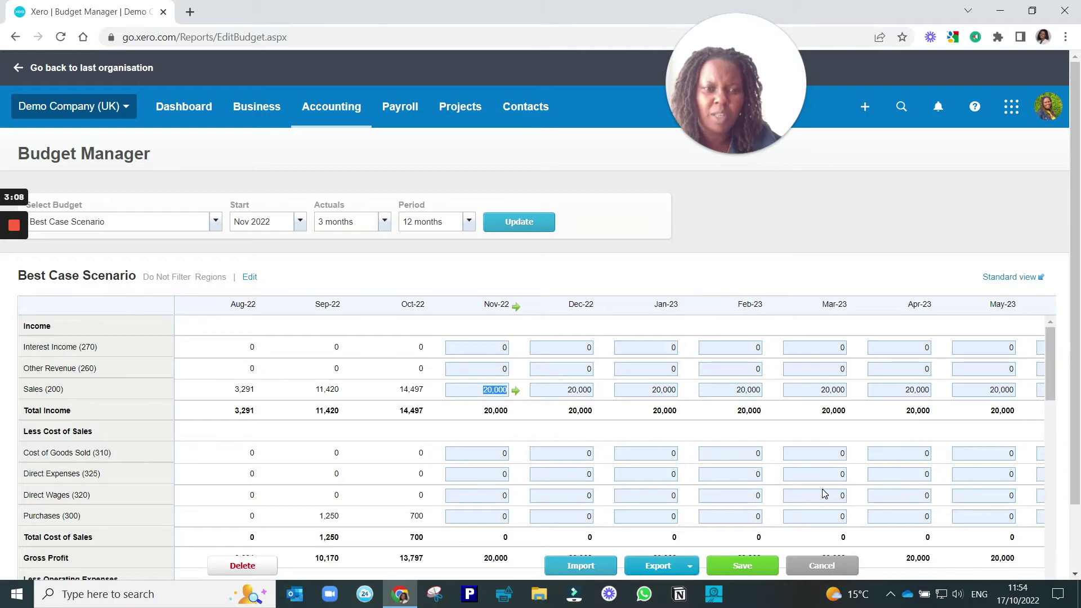
click(515, 390)
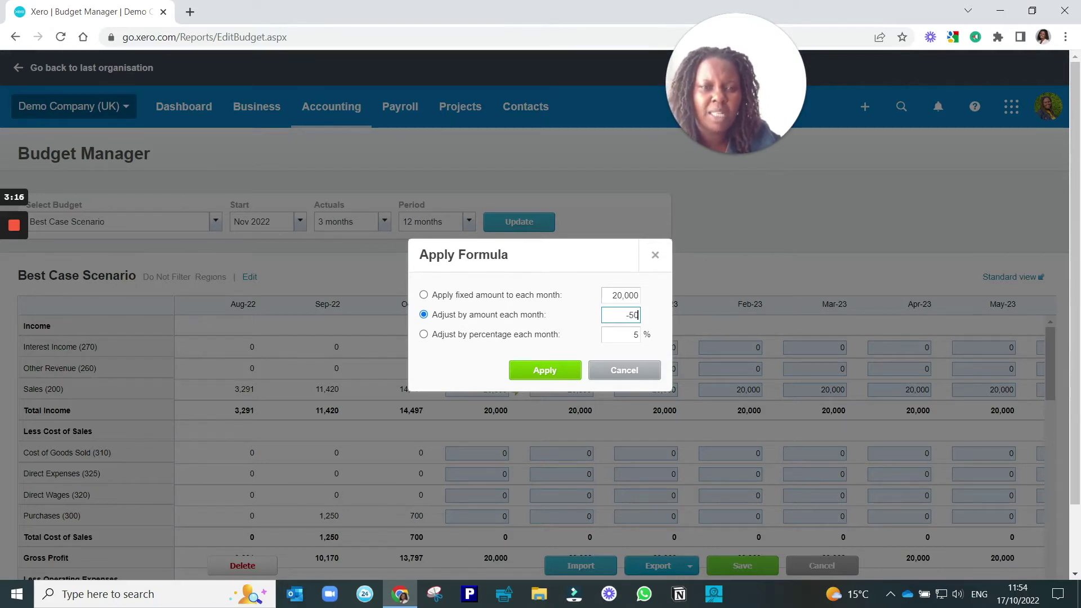
click(530, 375)
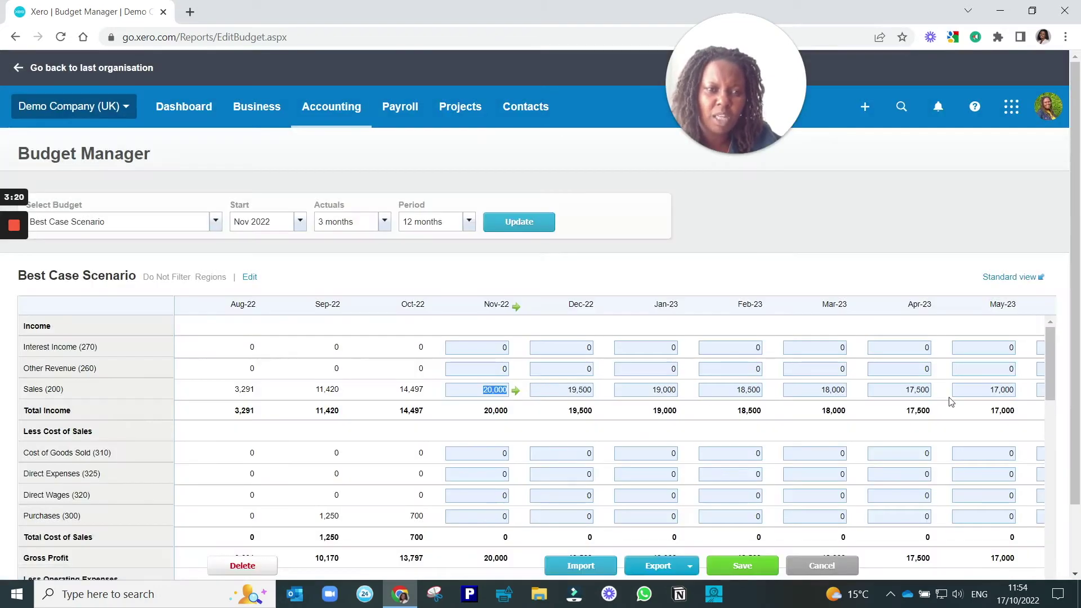
click(515, 391)
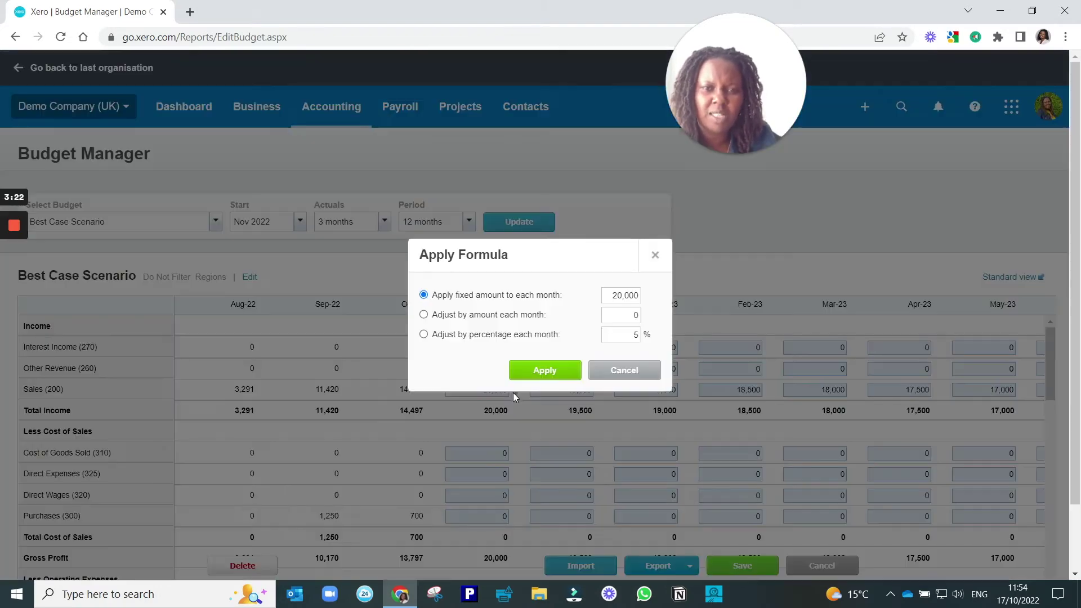
click(621, 314)
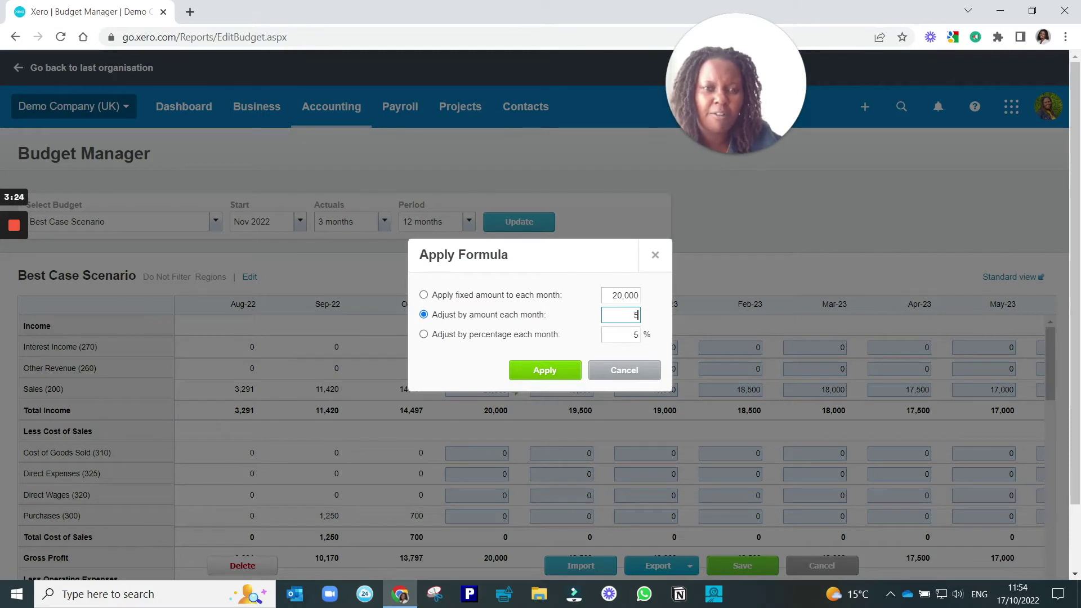
text(50)
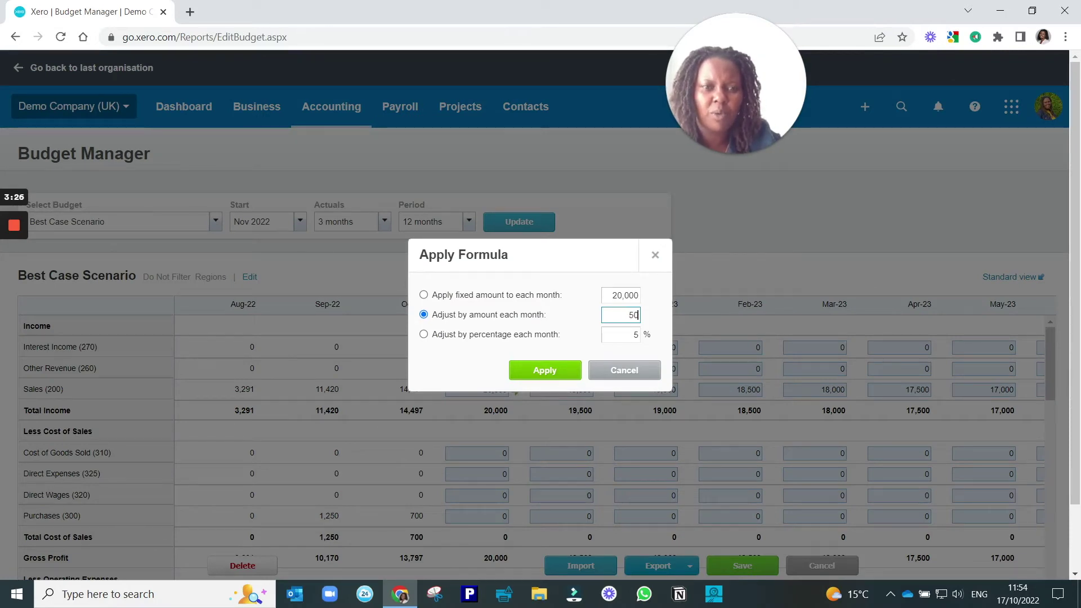
key(BackSpace)
key(BackSpace)
text(1000)
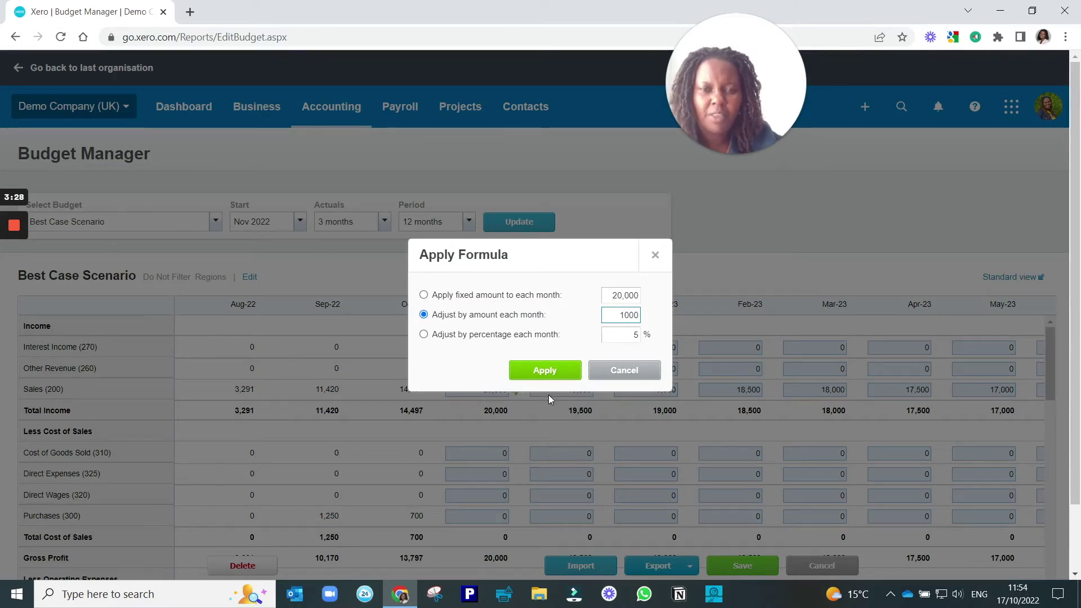
click(545, 370)
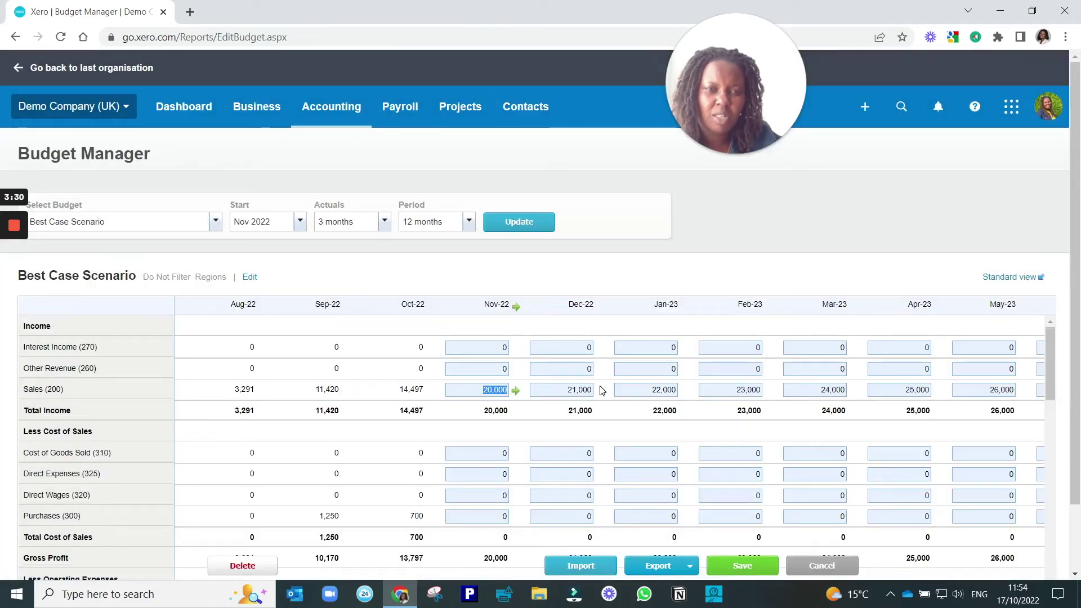
Reset Sales (200) to a fixed 20,000 in every month from Nov-22.
click(516, 390)
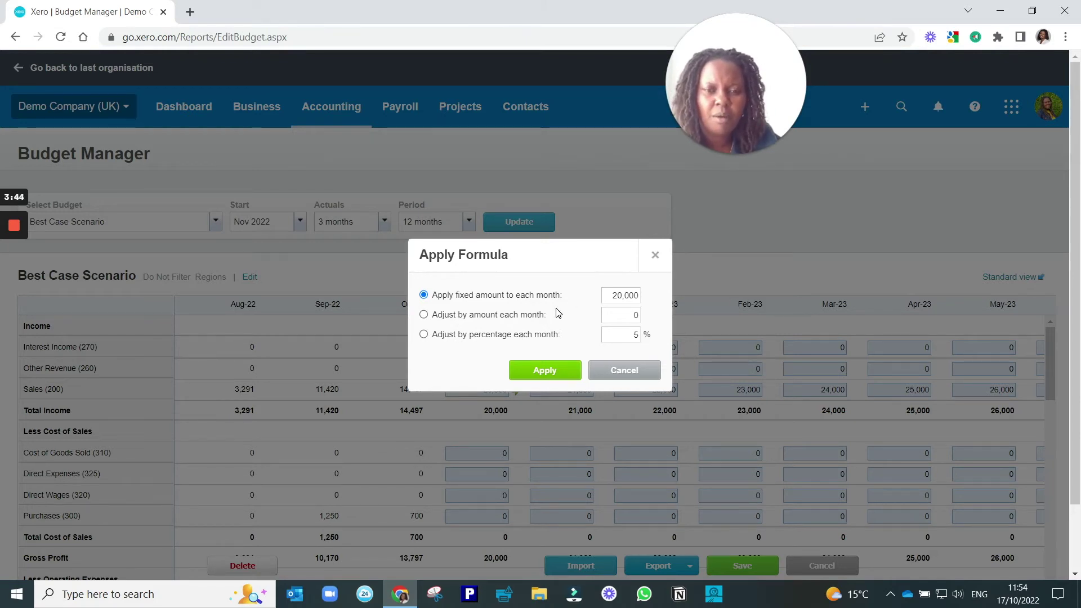
click(544, 371)
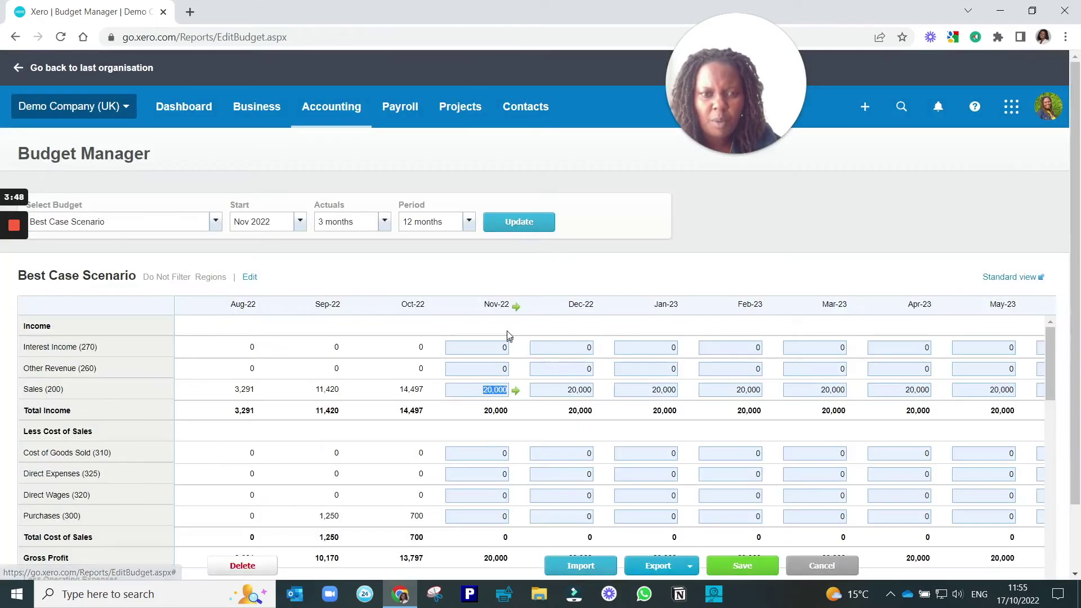
scroll(717, 368, down, 1)
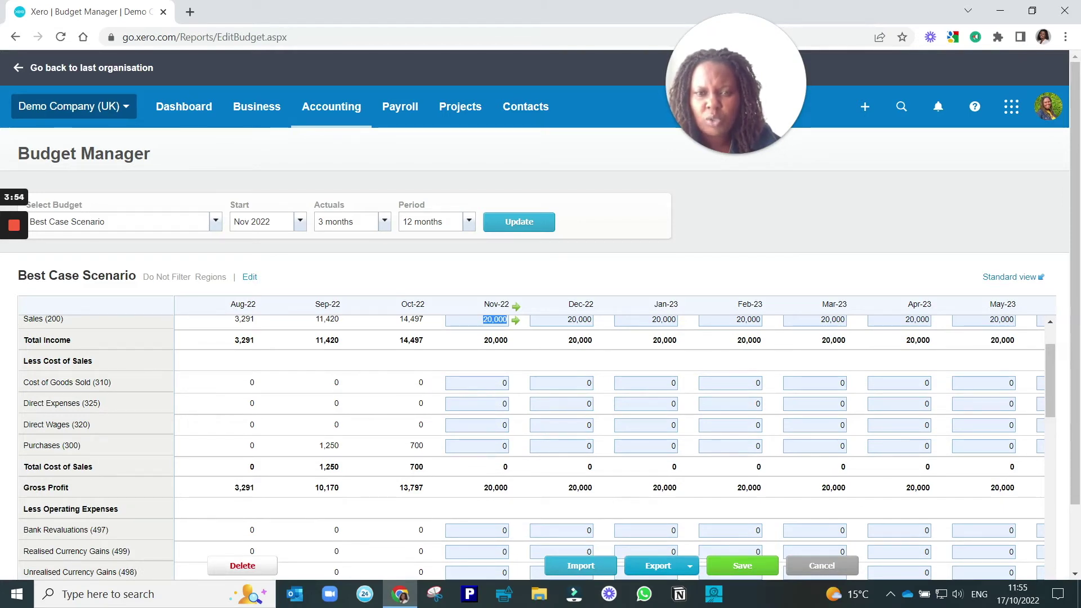
Budget Direct Expenses at 6,000 in every month from Nov-22.
click(495, 403)
text(1)
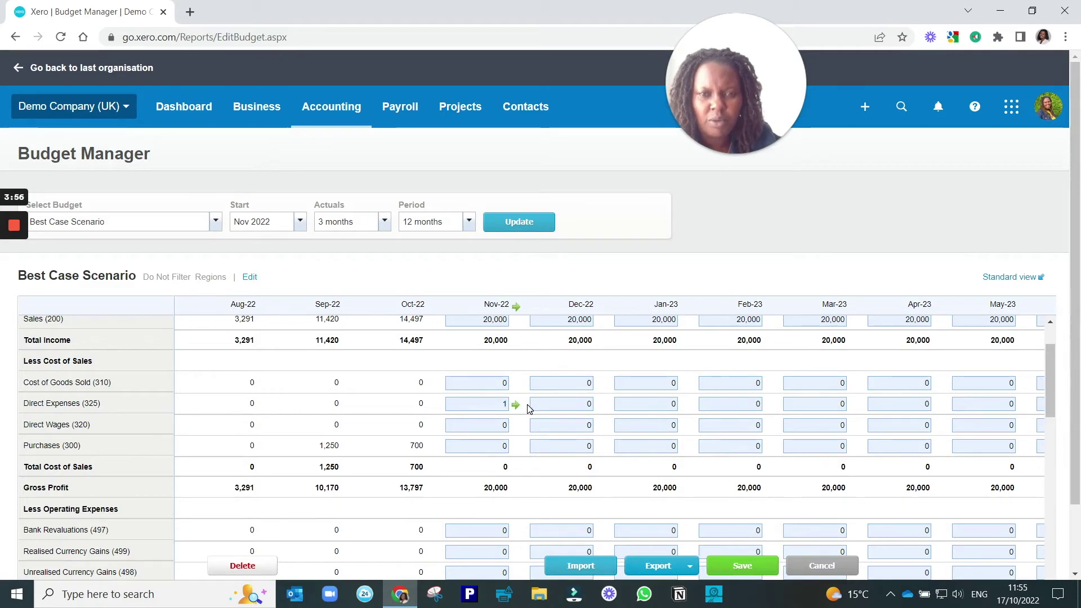
key(BackSpace)
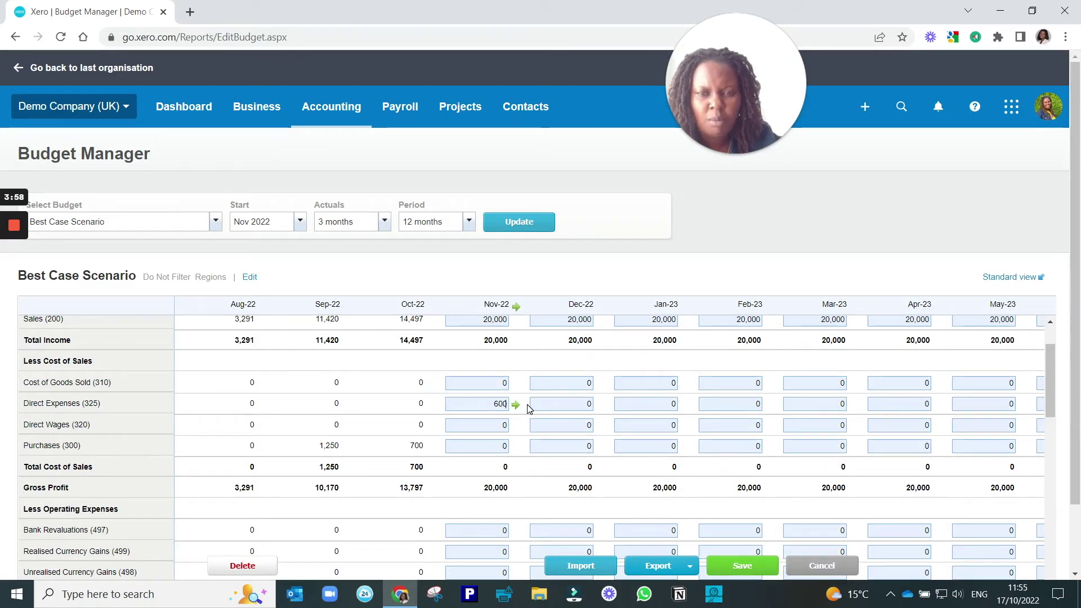
text(6000)
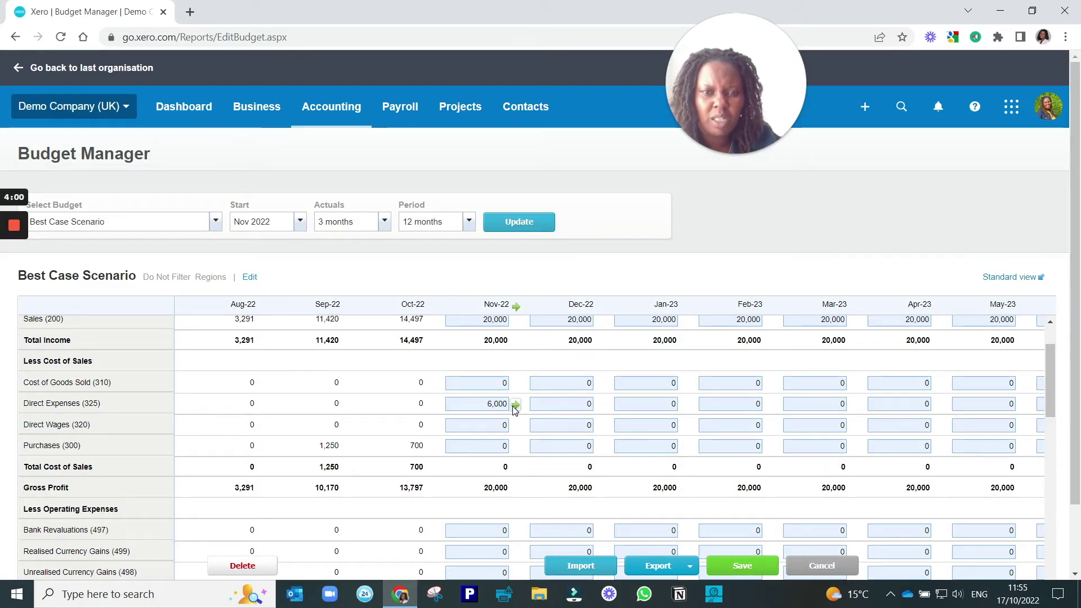
click(514, 404)
click(527, 370)
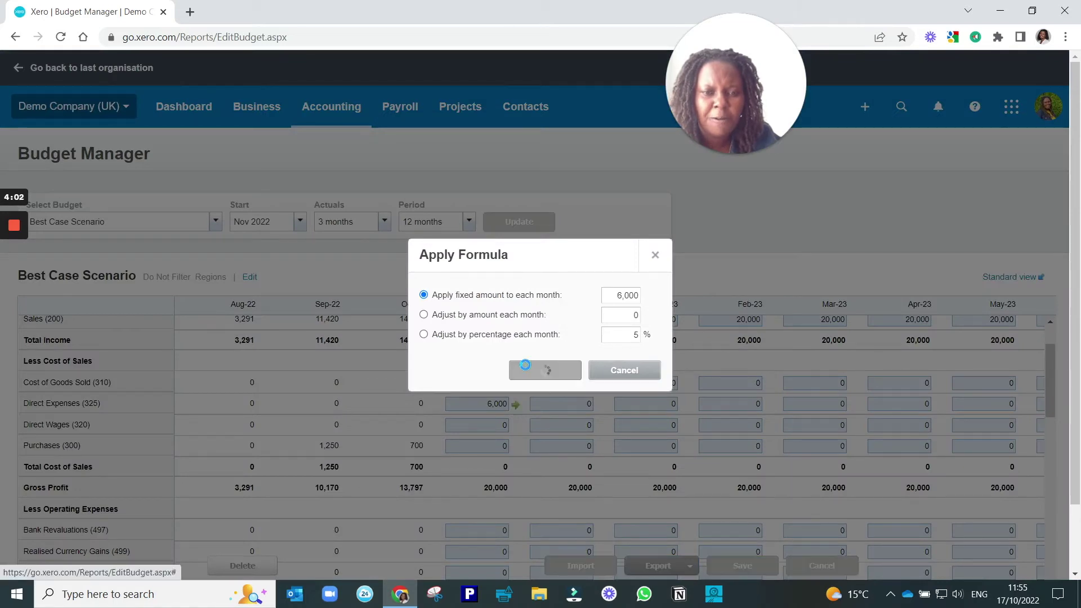
Budget Advertising & Marketing (400) at a fixed 300 each month from Nov-22.
scroll(541, 416, down, 4)
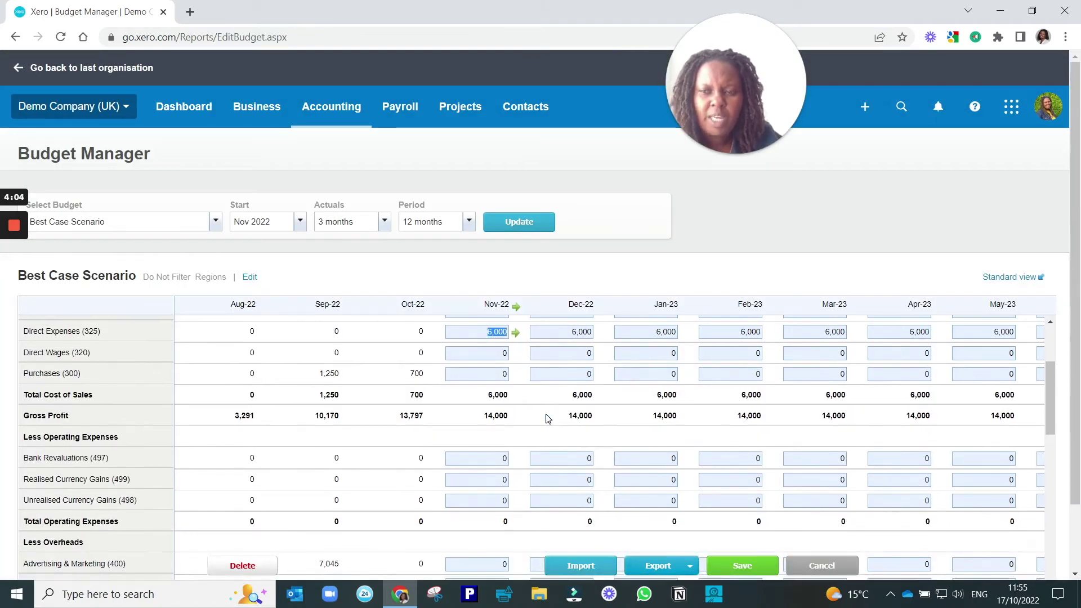
click(504, 425)
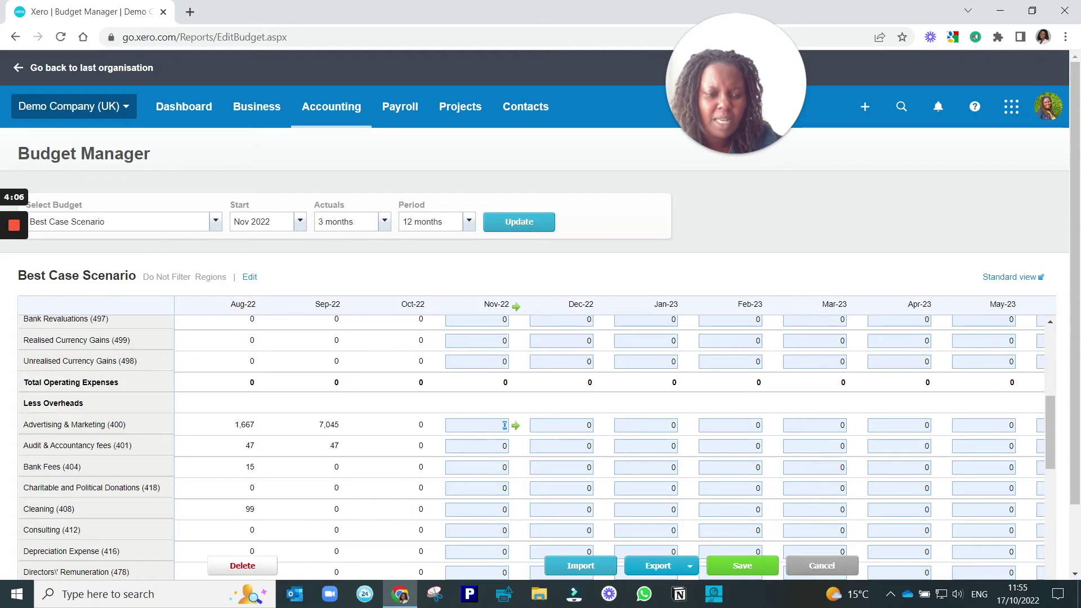
text(300)
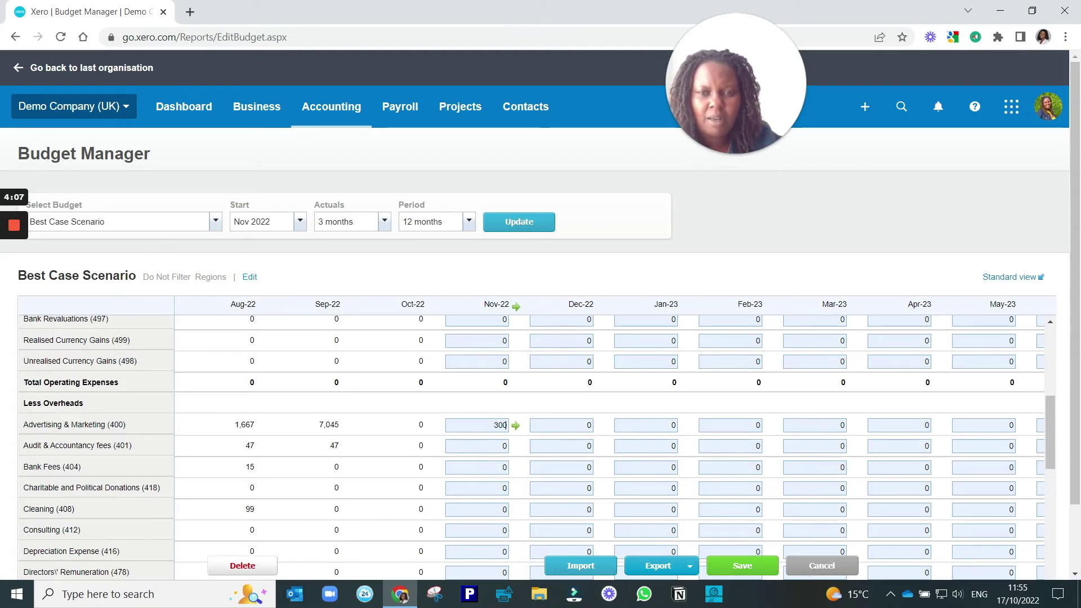
click(516, 425)
click(561, 371)
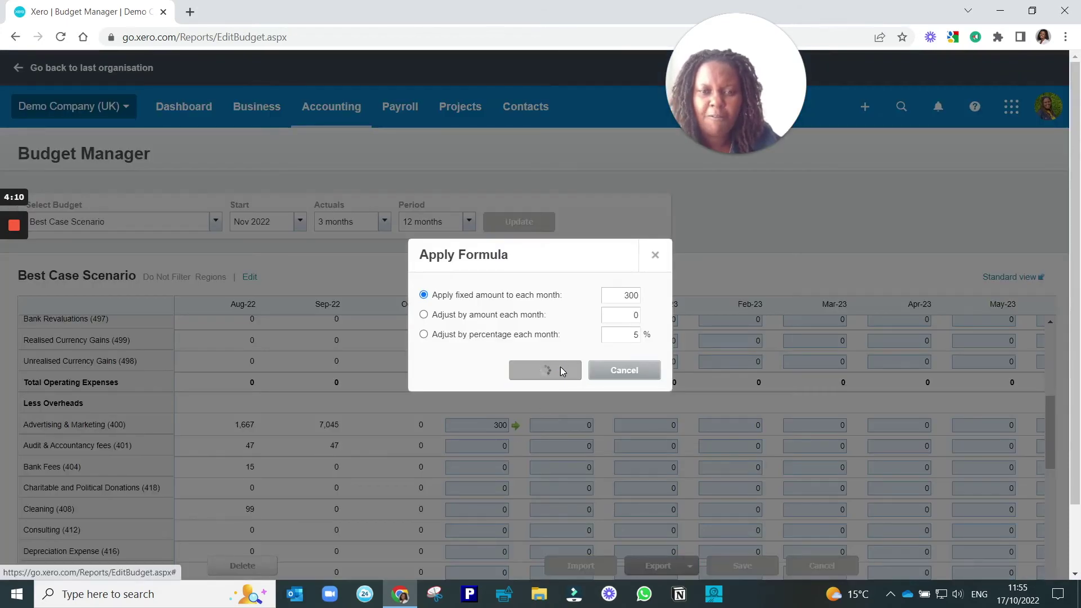
scroll(524, 400, down, 5)
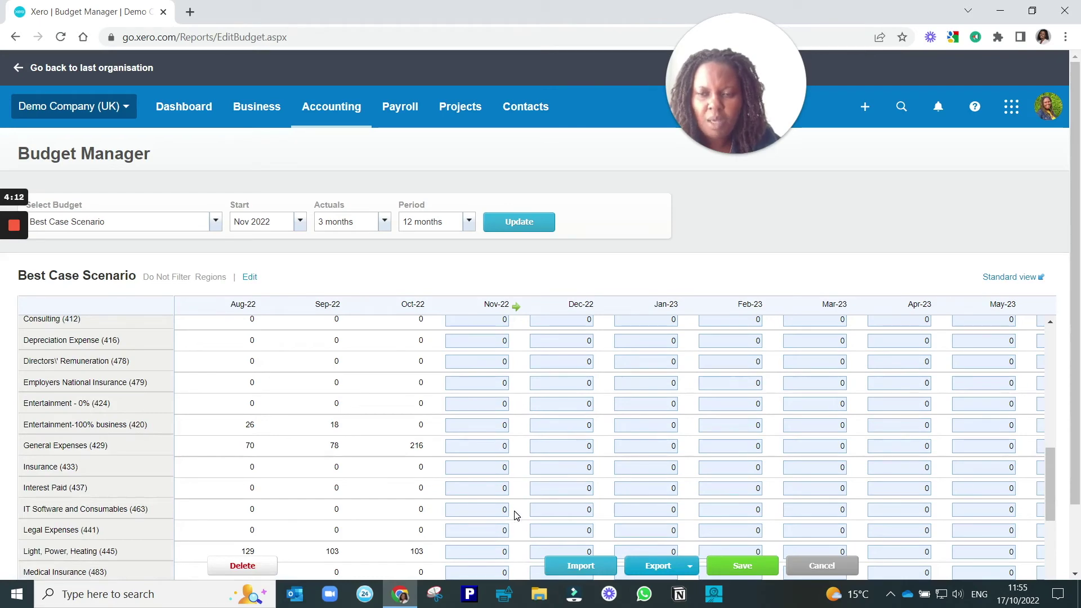
scroll(519, 527, up, 1)
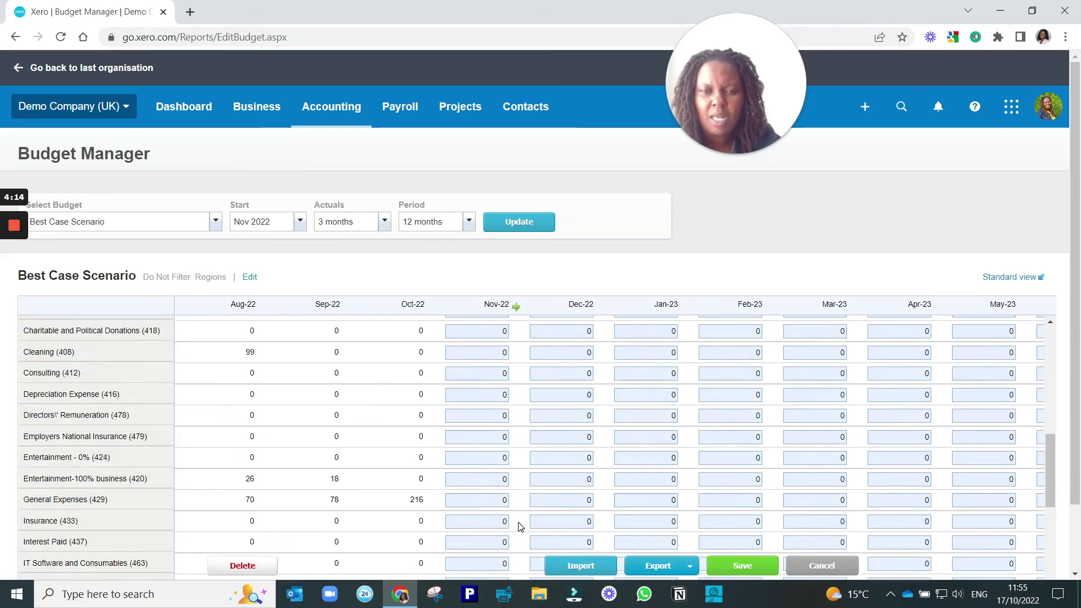
scroll(464, 397, down, 5)
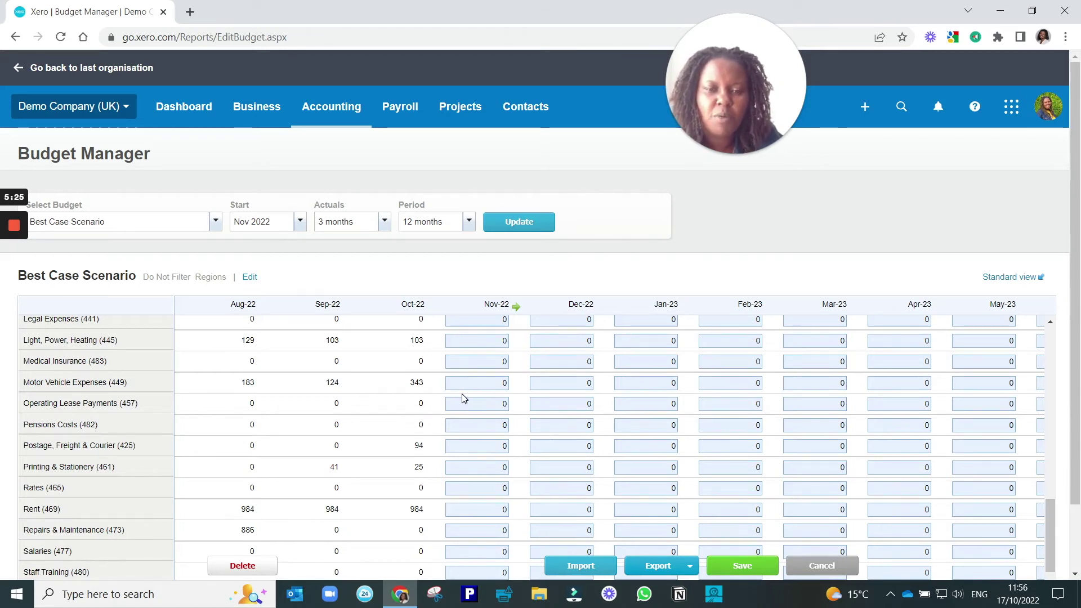
Enter a one-off 1,000 Insurance (433) amount in the Apr-23 column.
scroll(445, 392, up, 4)
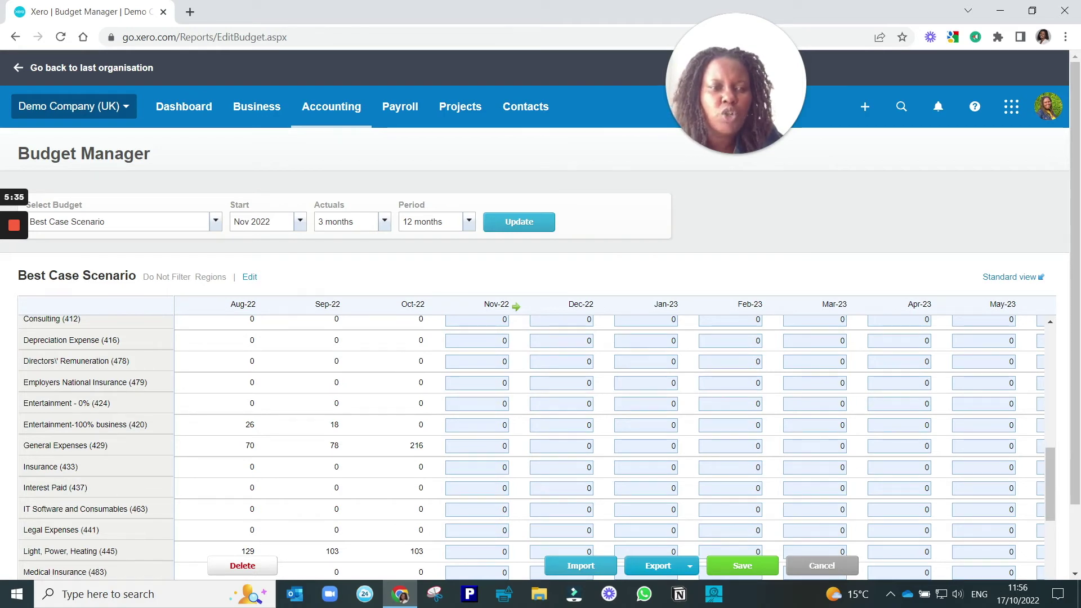
click(901, 467)
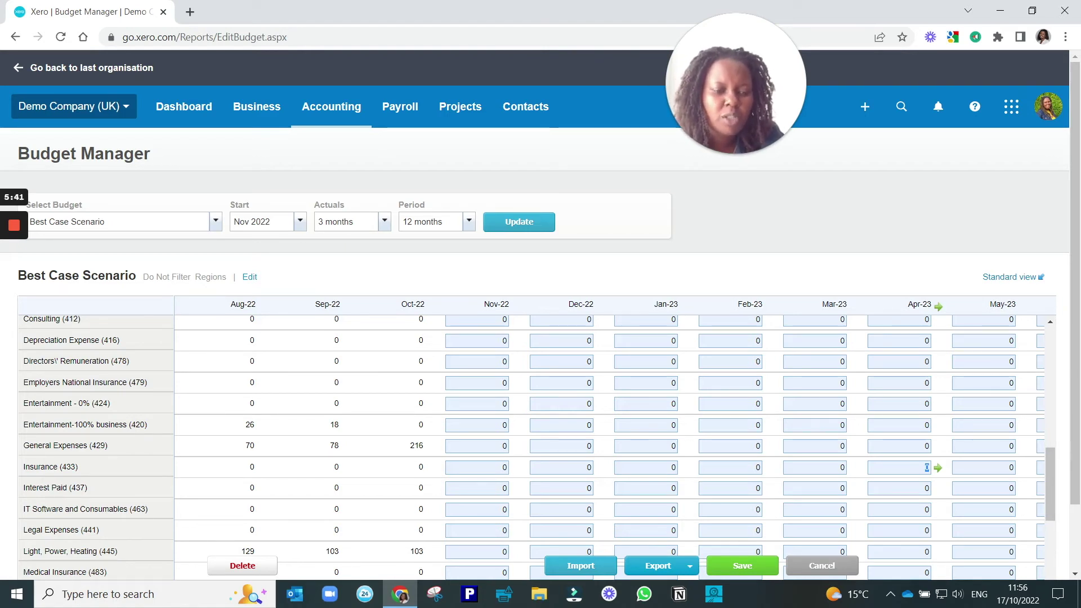
text(1,000)
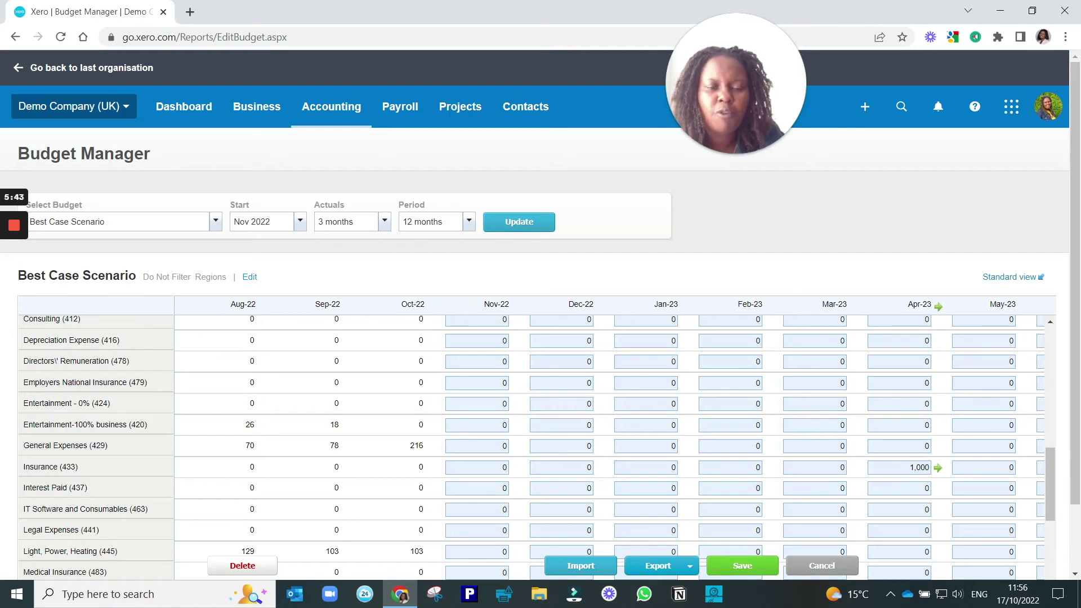
key(Up)
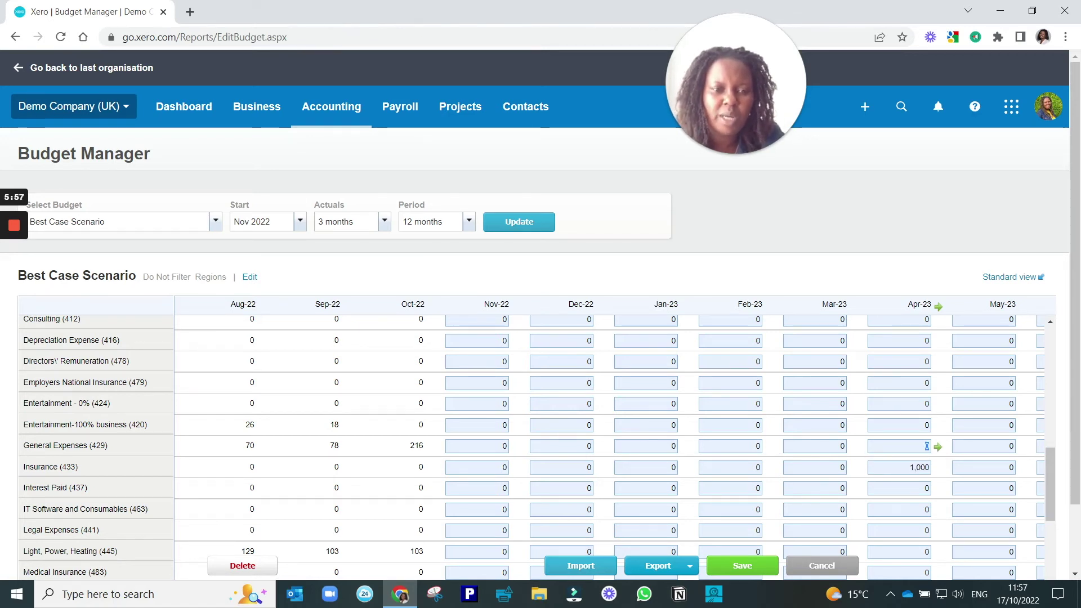
scroll(908, 448, down, 2)
scroll(907, 445, up, 10)
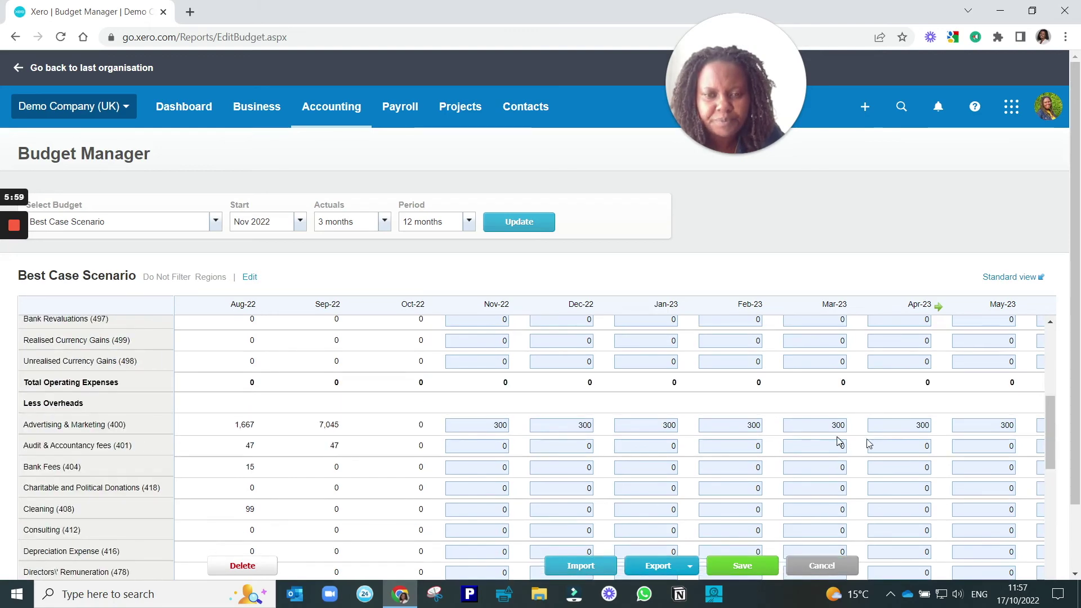
scroll(697, 417, up, 1)
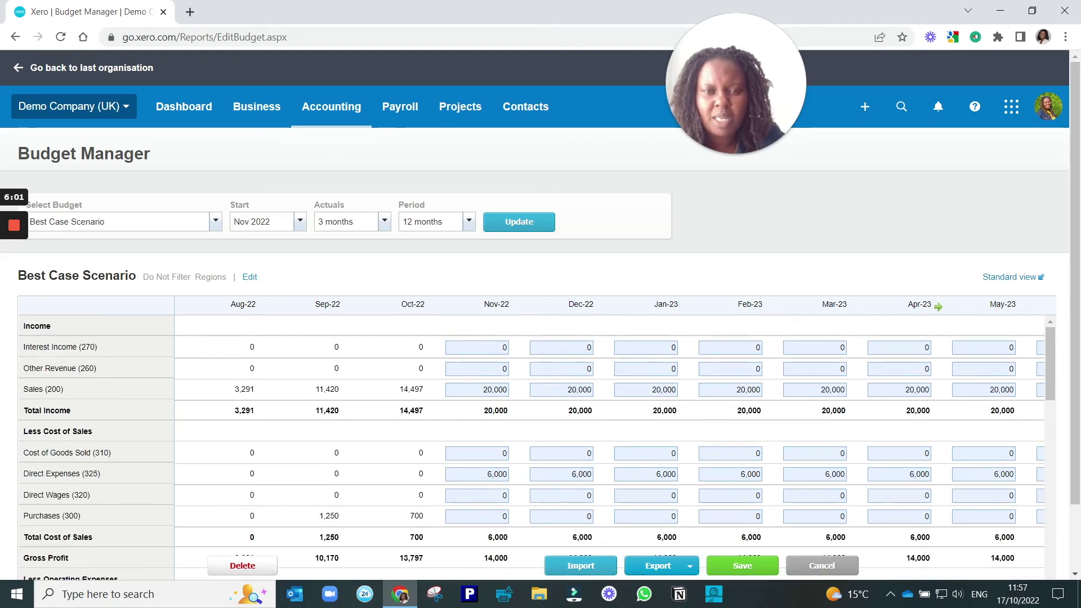
click(504, 347)
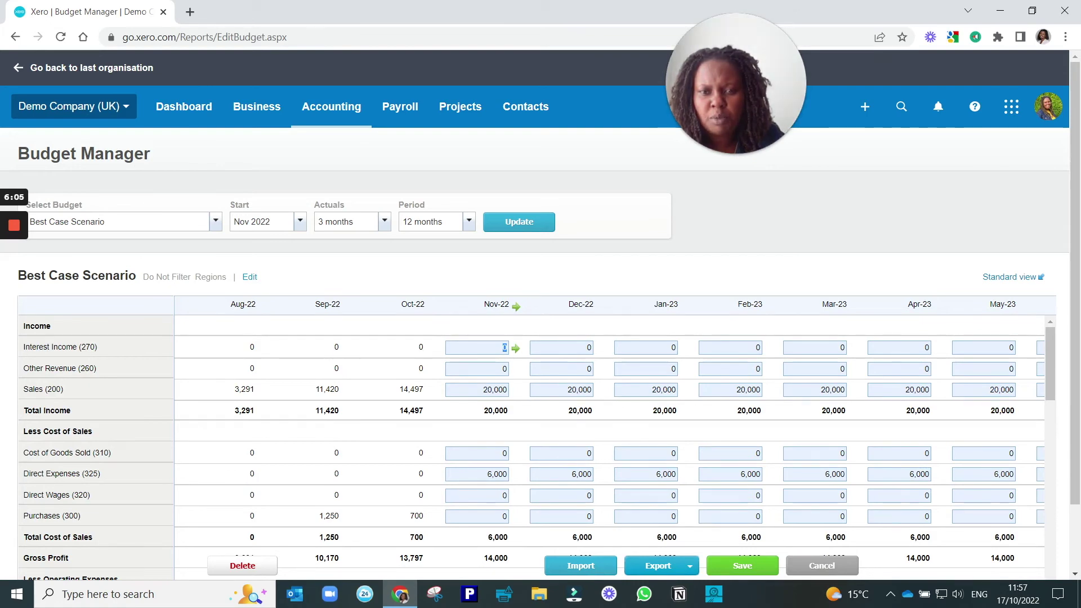
scroll(477, 461, down, 5)
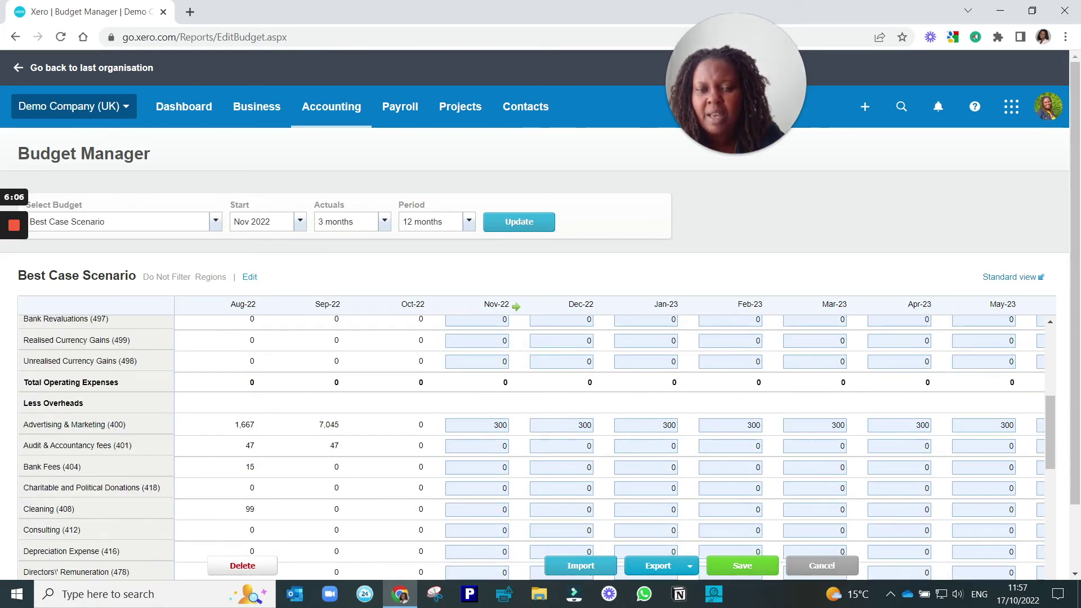
scroll(531, 445, down, 4)
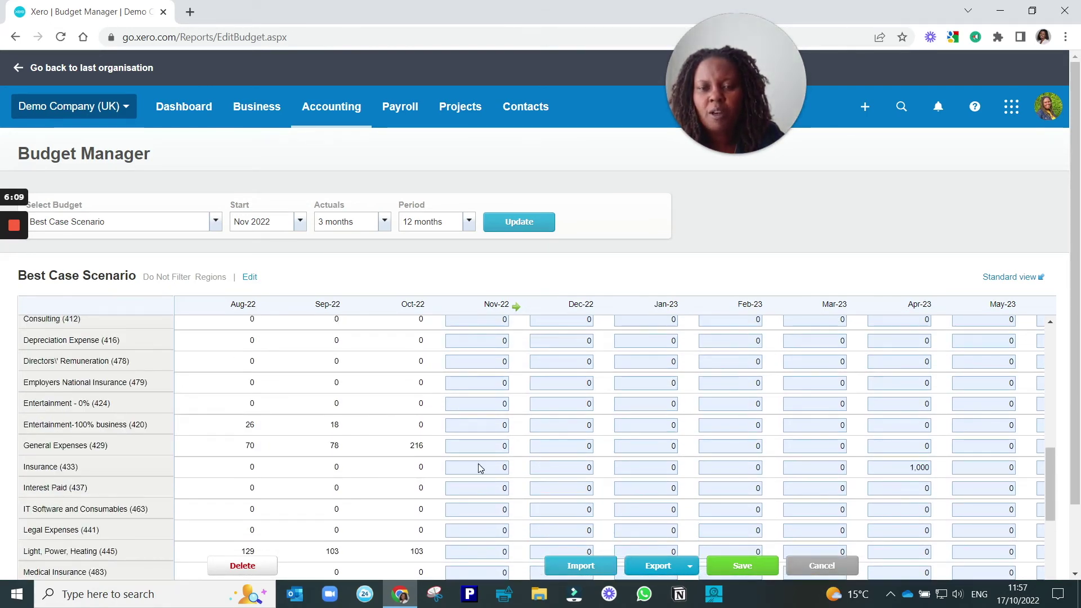
scroll(479, 468, down, 6)
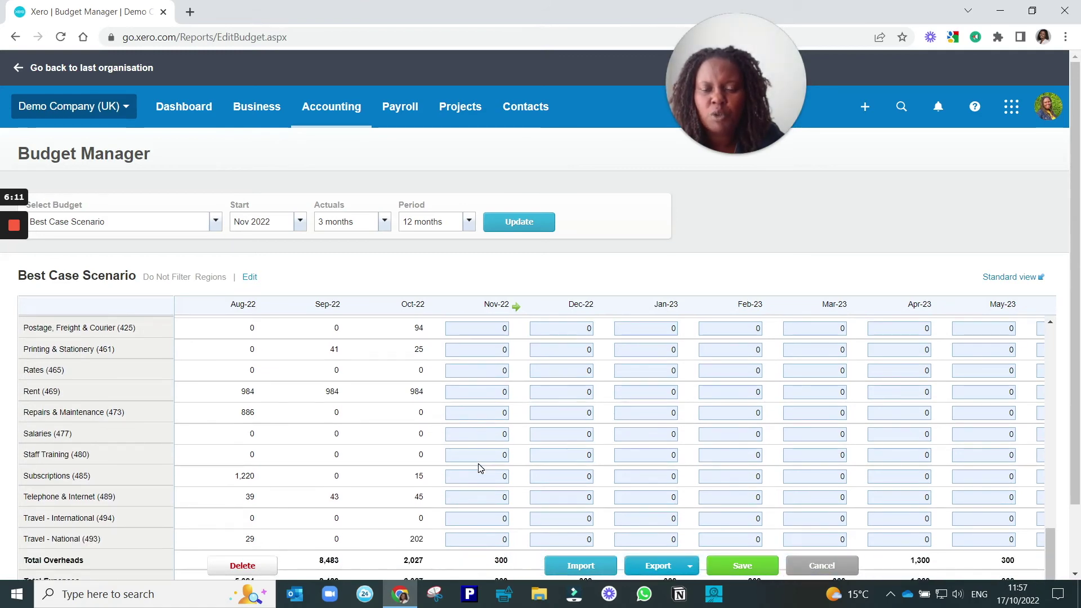
scroll(482, 416, up, 15)
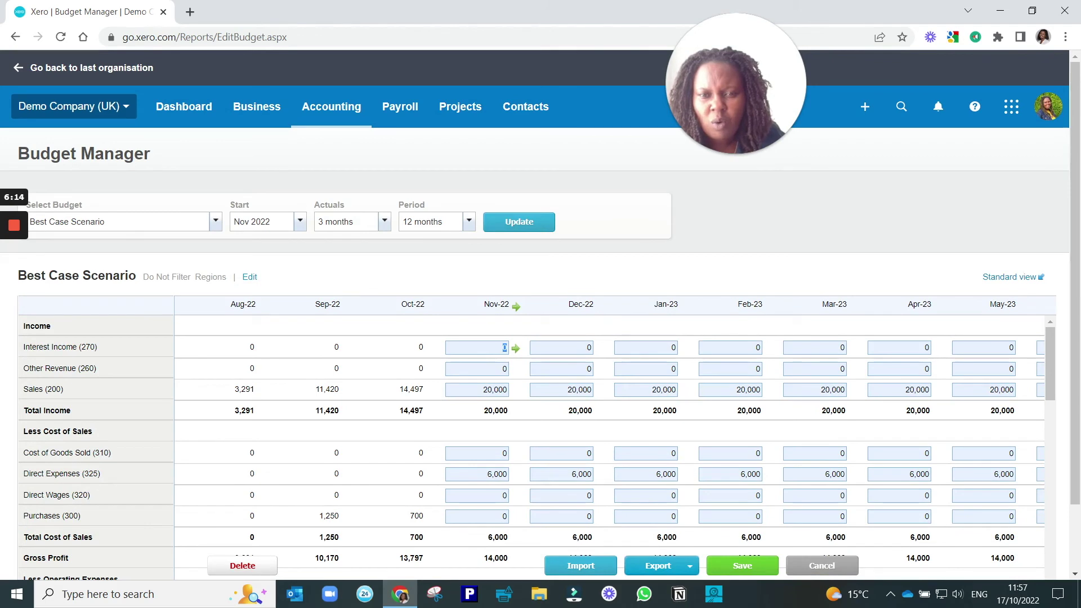
click(515, 308)
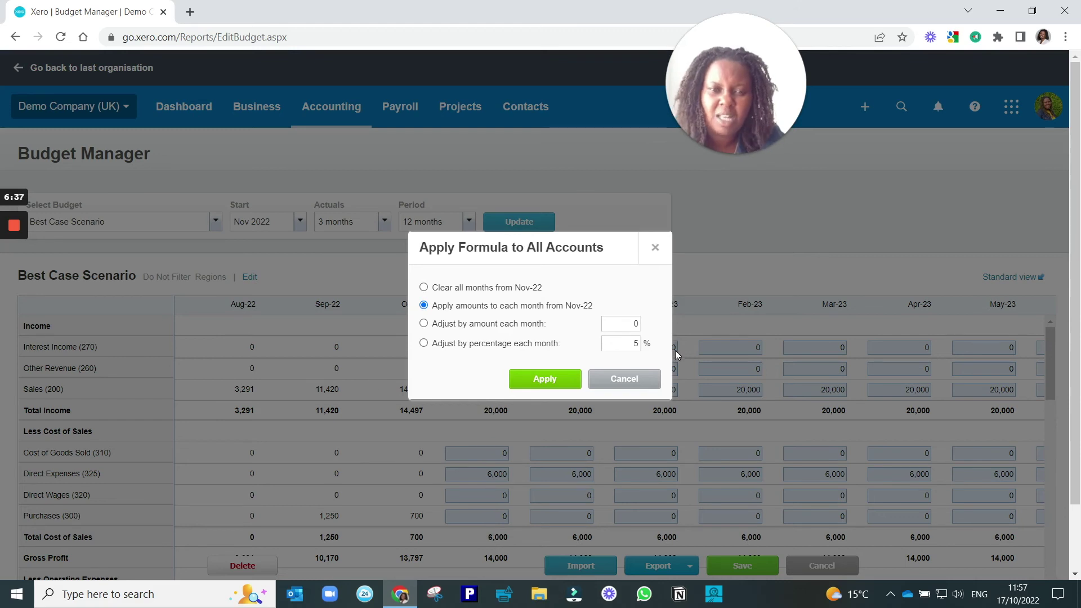
click(633, 386)
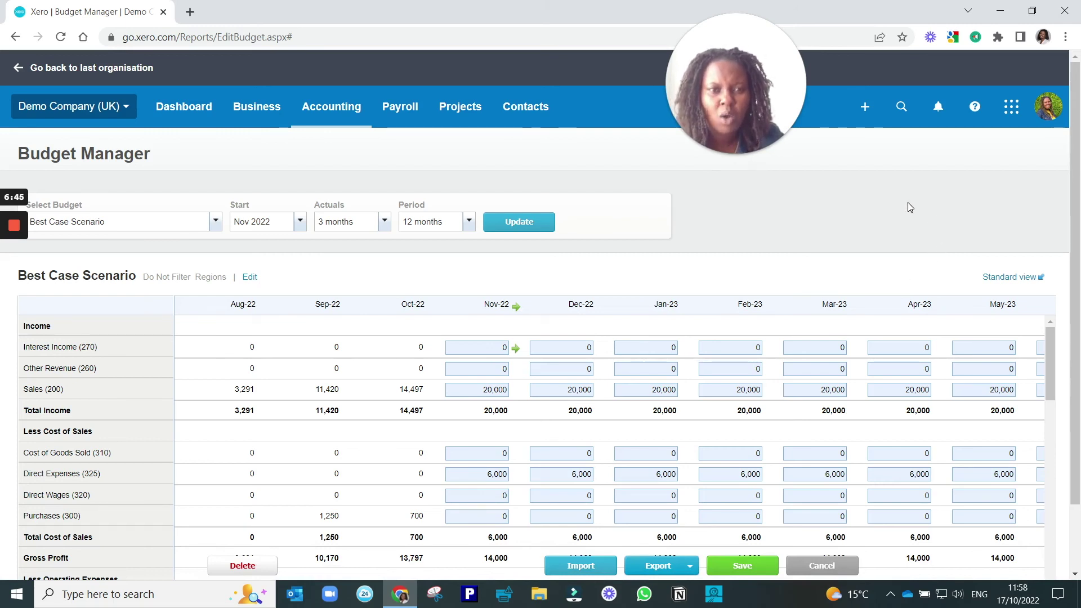
scroll(896, 205, down, 2)
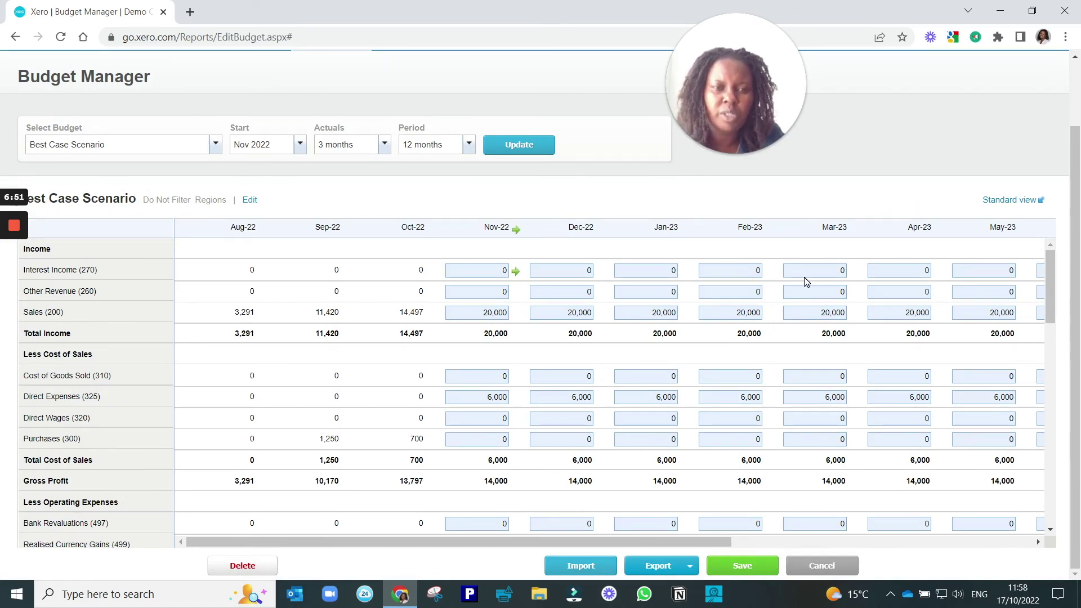
click(688, 571)
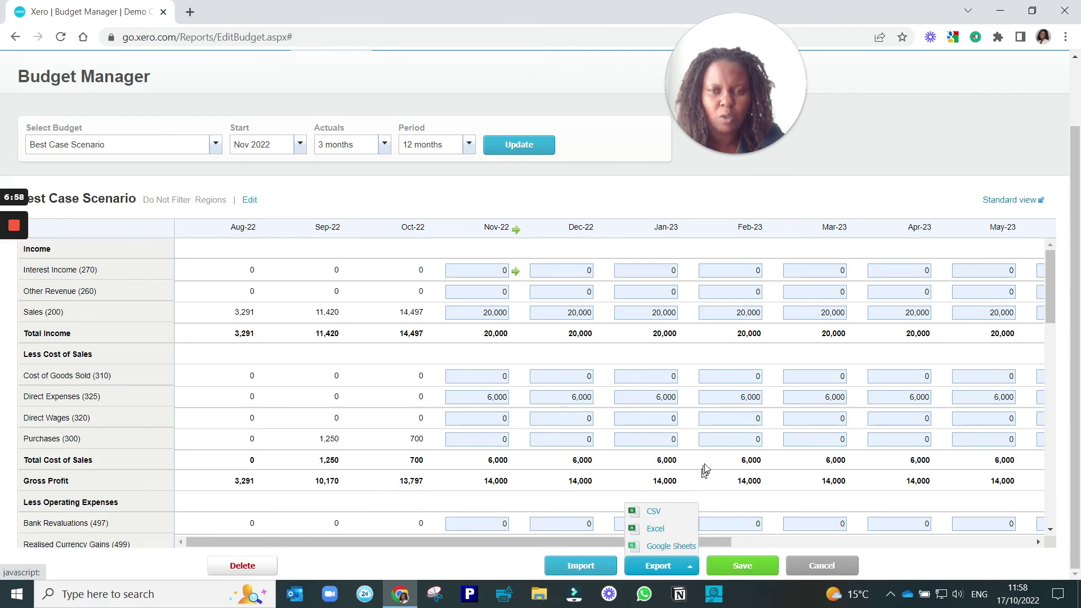
click(893, 134)
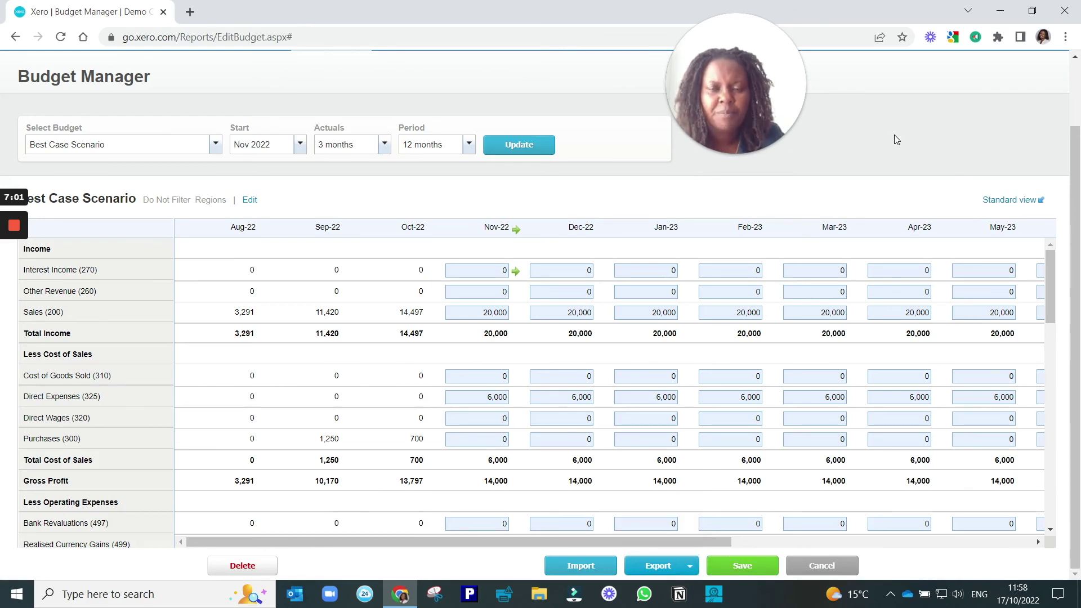